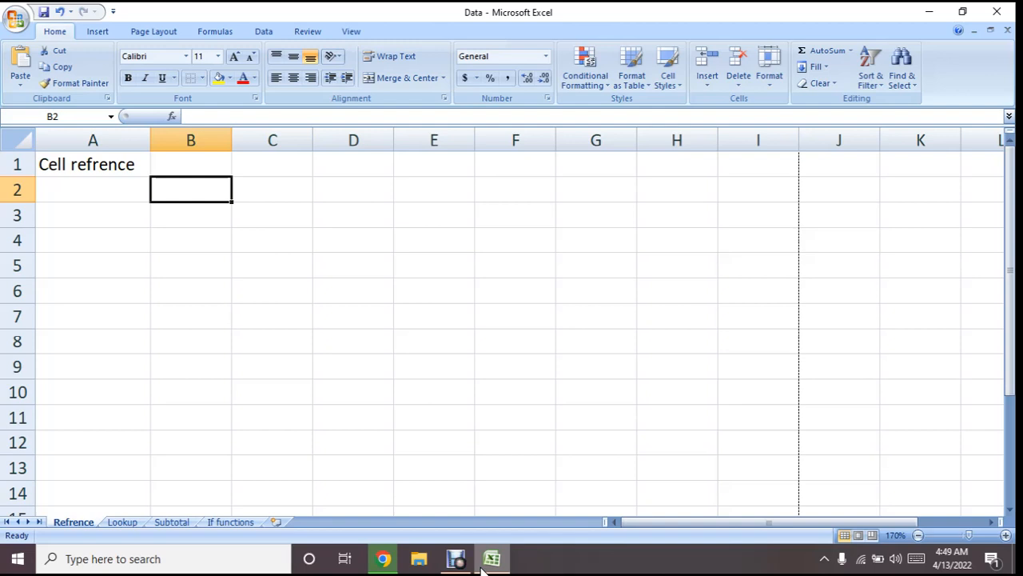
# Enter the value 3 in cell A3 and the value 4 in cell B3
pyautogui.press('Left')
pyautogui.press('Down')
pyautogui.write('3')
pyautogui.press('Tab')
pyautogui.write('4')
pyautogui.press('Tab')
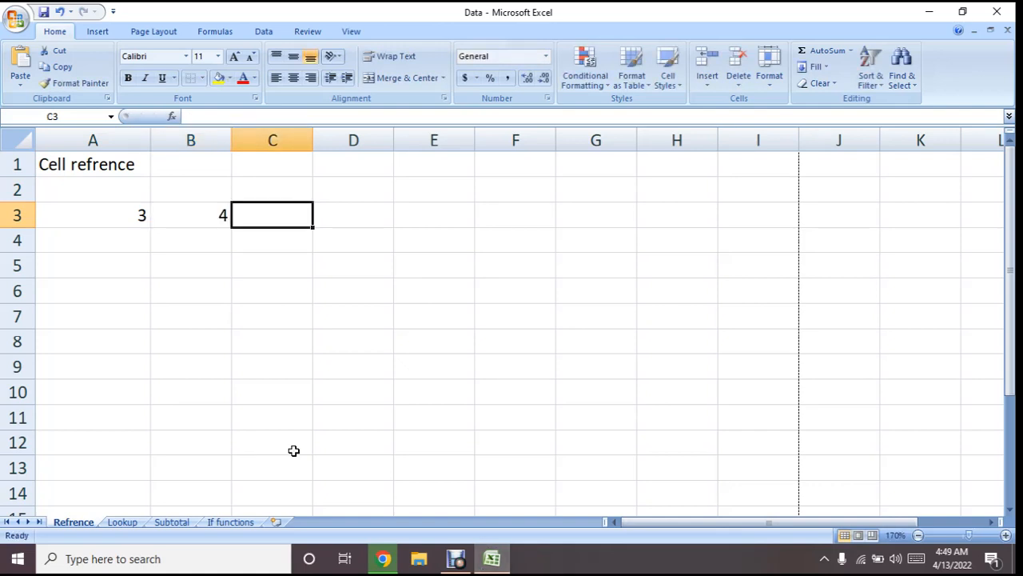
# Add the column heading "total" in cell C2
pyautogui.click(259, 192)
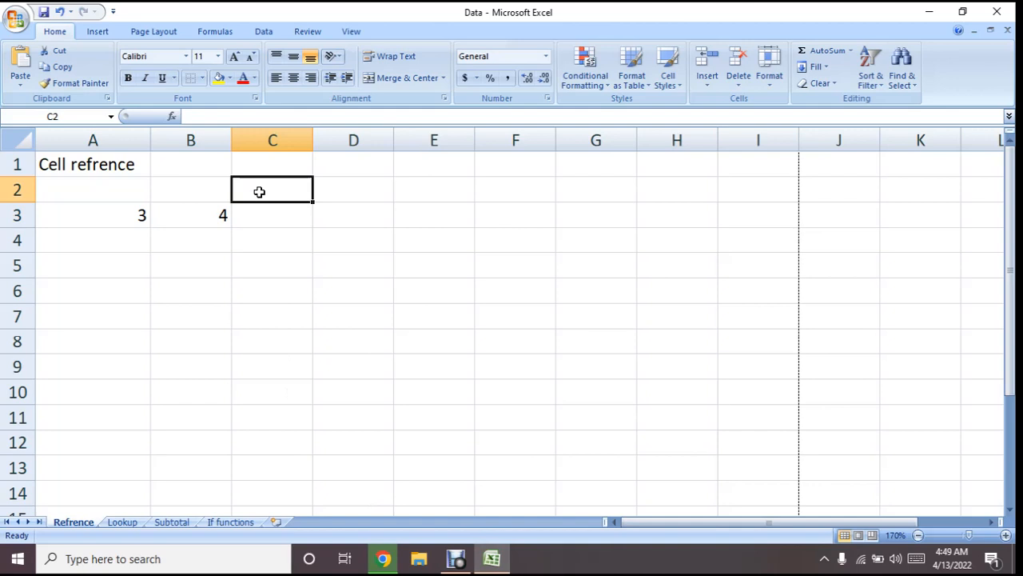
pyautogui.write('total')
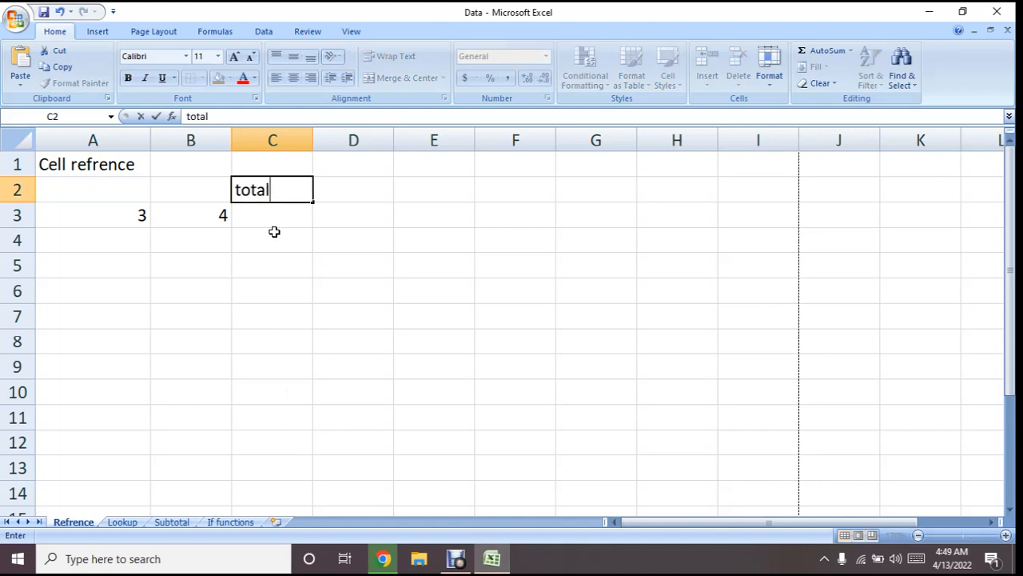
pyautogui.press('Return')
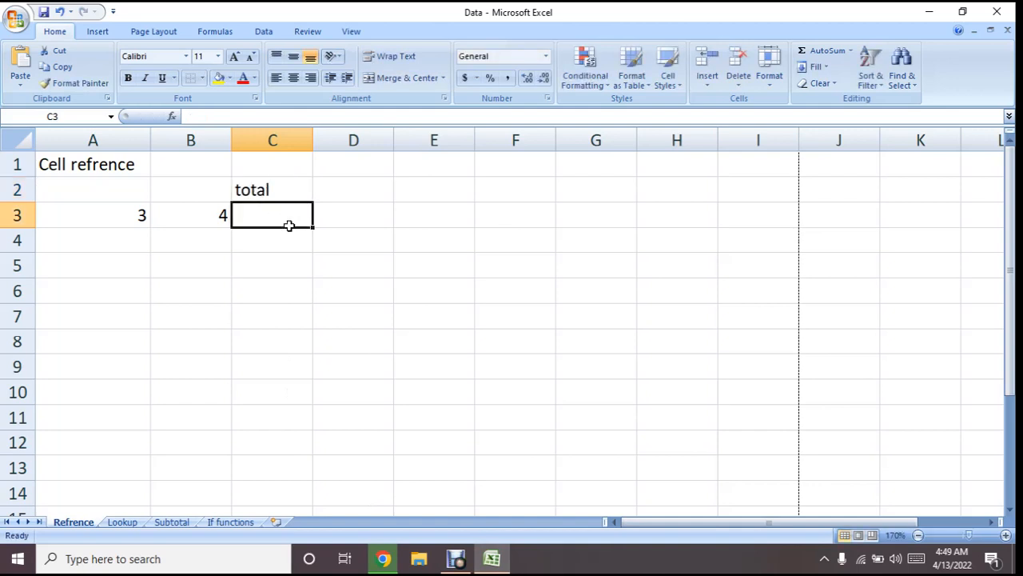
# Add A3 and B3 in cell C3 with the formula =SUM(A3,B3), referencing the two cells as separate arguments
pyautogui.write('=')
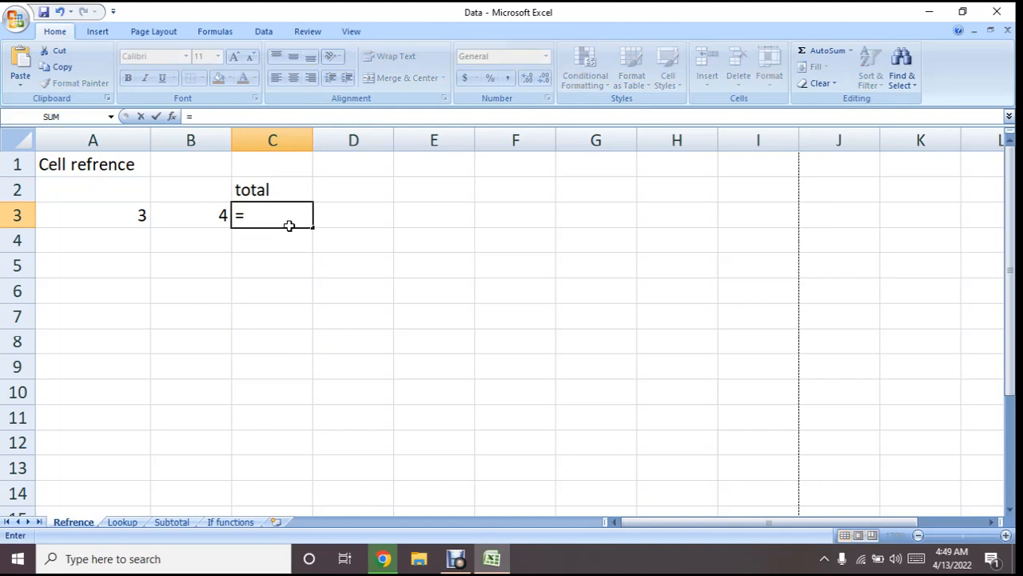
pyautogui.write('sum')
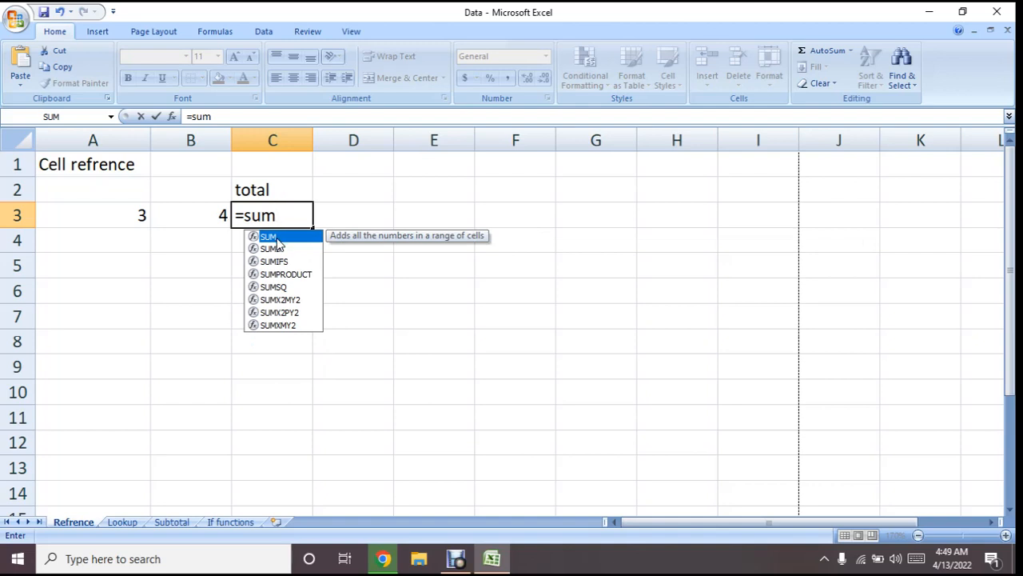
pyautogui.doubleClick(278, 240)
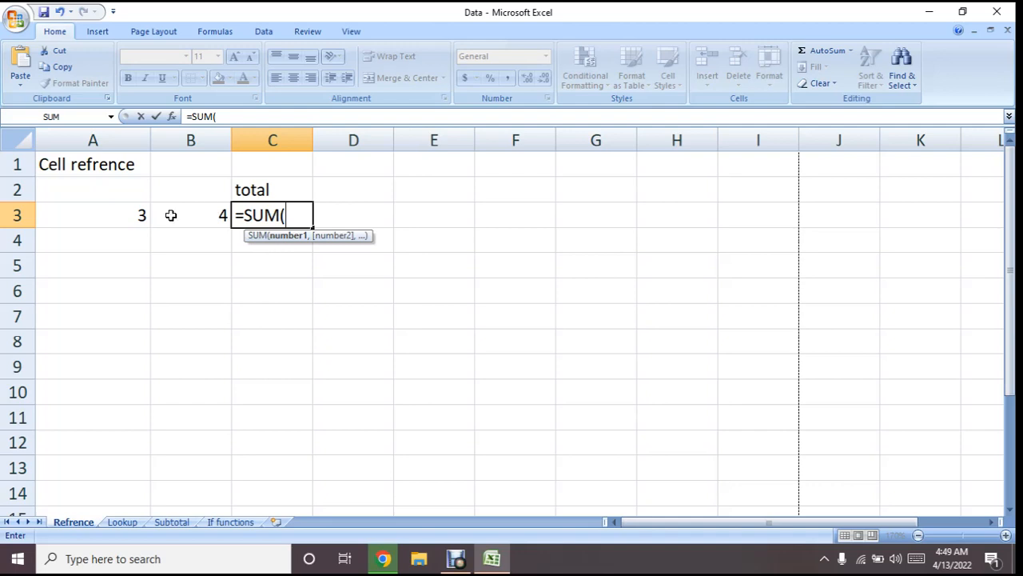
pyautogui.click(137, 216)
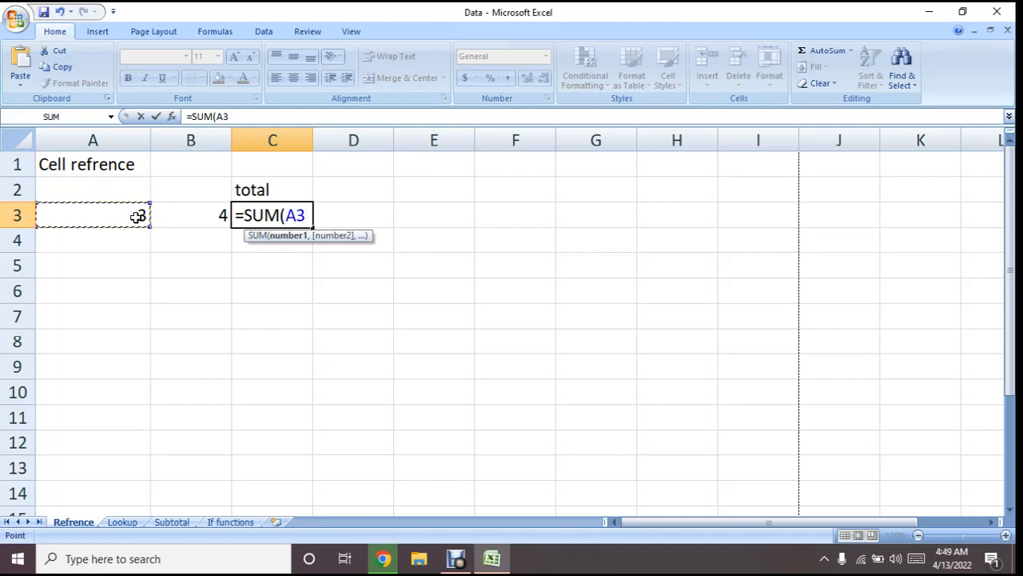
pyautogui.write(',')
pyautogui.click(178, 221)
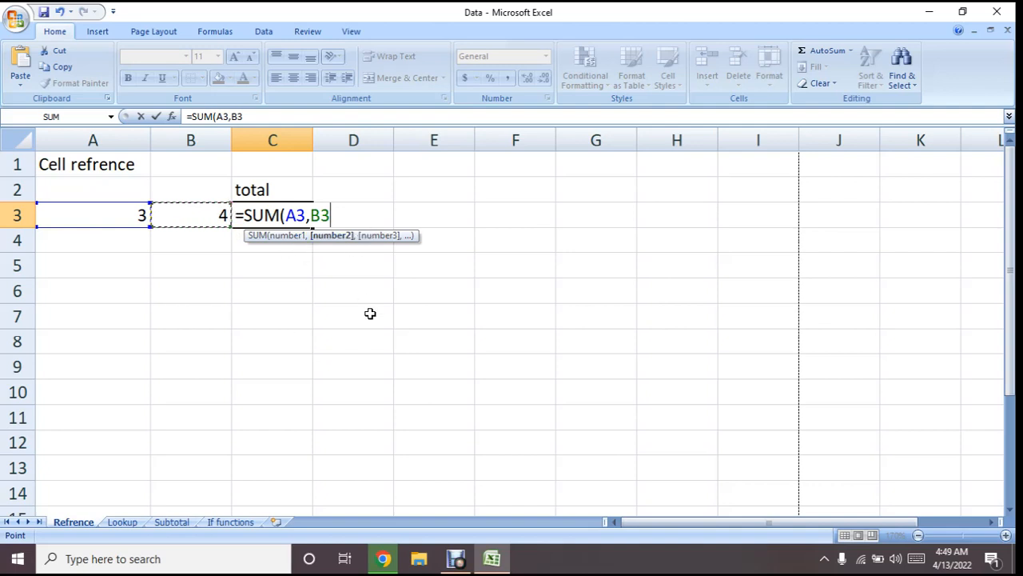
pyautogui.write(')')
pyautogui.press('Return')
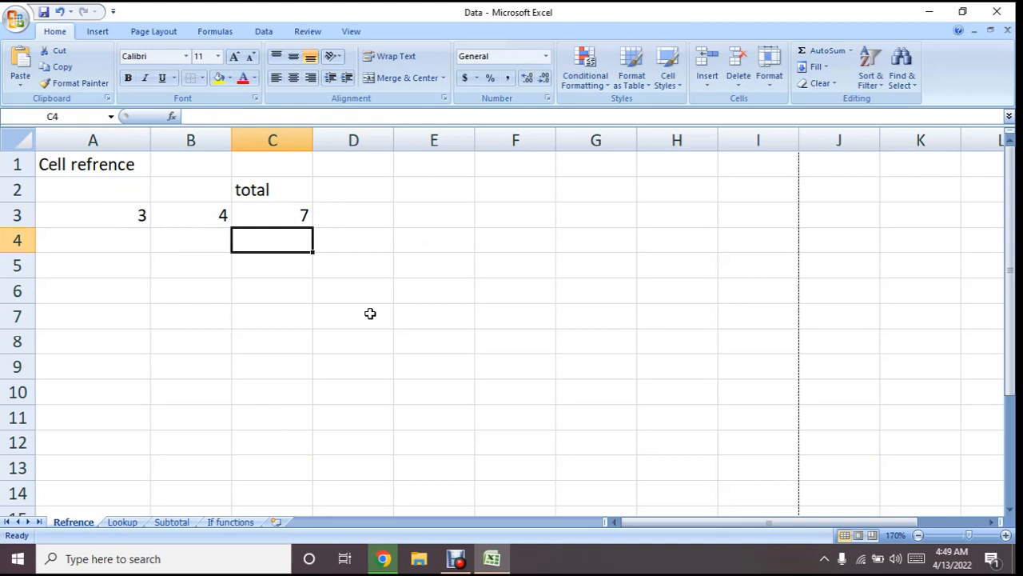
# Replace the formula in cell C3 with the range version =SUM(A3:B3)
pyautogui.click(281, 216)
pyautogui.click(263, 114)
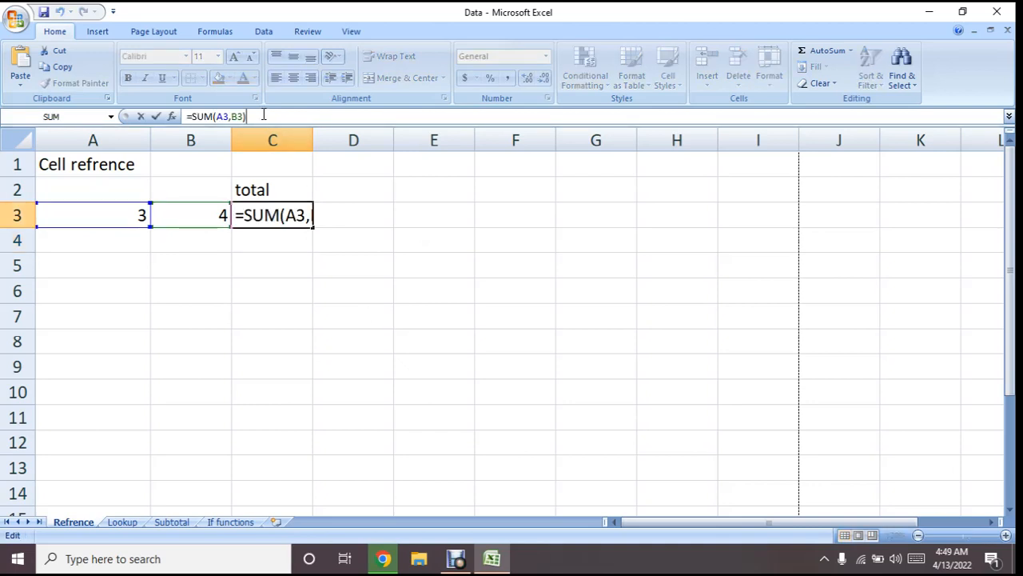
pyautogui.press('BackSpace')
pyautogui.press('BackSpace')
pyautogui.press('BackSpace')
pyautogui.press('BackSpace')
pyautogui.press('BackSpace')
pyautogui.press('BackSpace')
pyautogui.press('BackSpace')
pyautogui.press('BackSpace')
pyautogui.press('BackSpace')
pyautogui.press('BackSpace')
pyautogui.press('BackSpace')
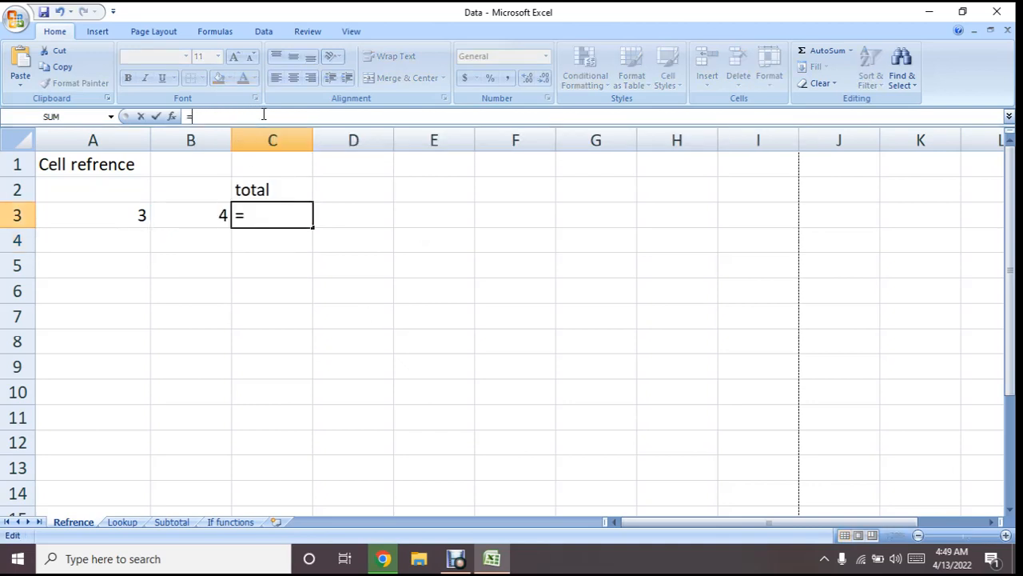
pyautogui.write('=su')
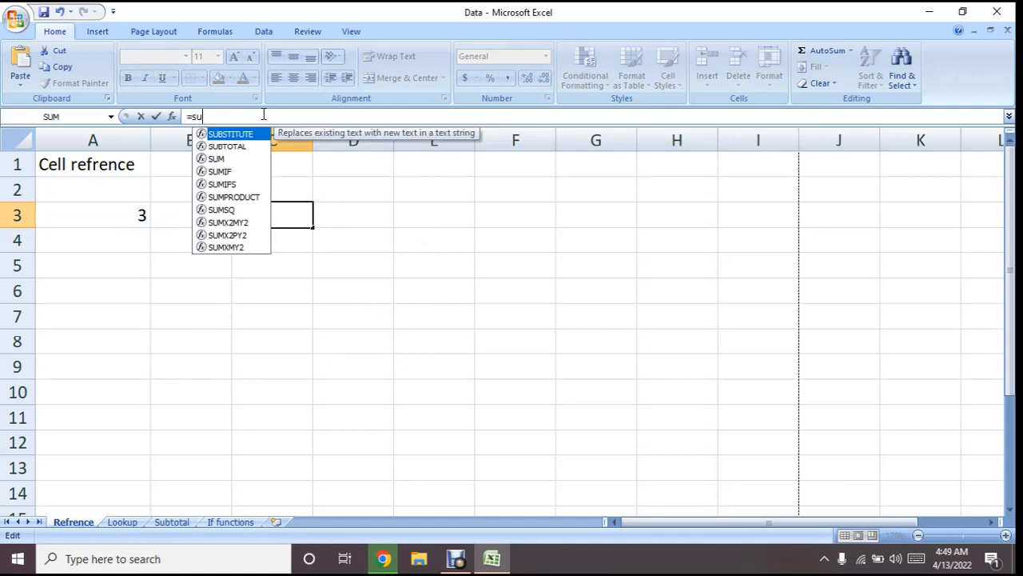
pyautogui.write('m')
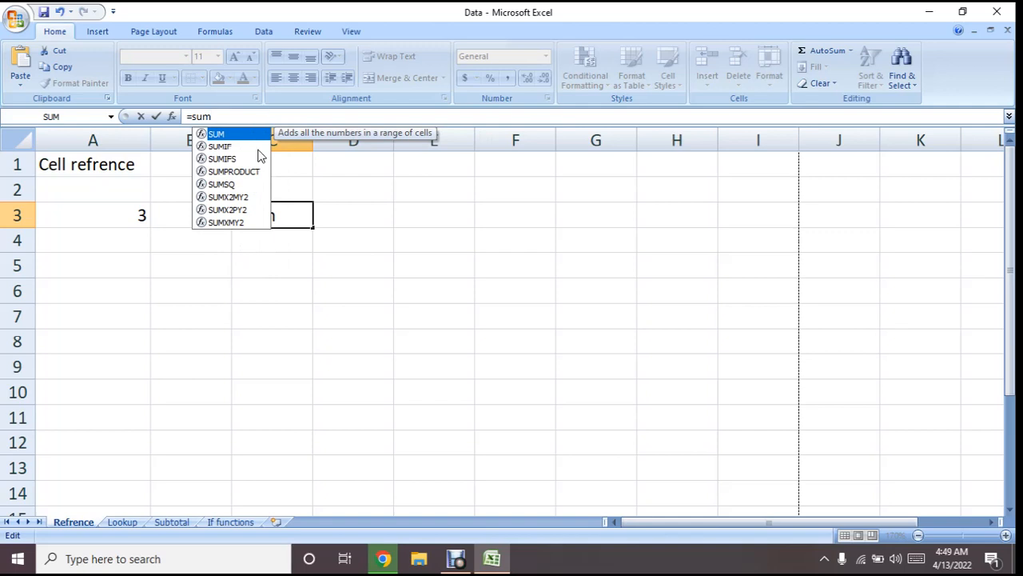
pyautogui.doubleClick(217, 134)
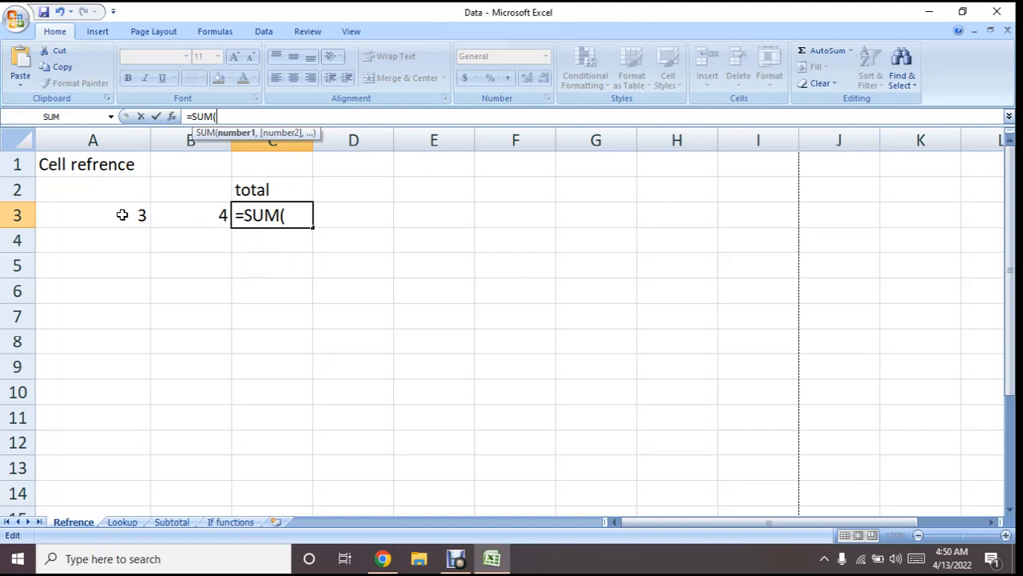
pyautogui.moveTo(122, 214); pyautogui.dragTo(192, 213)
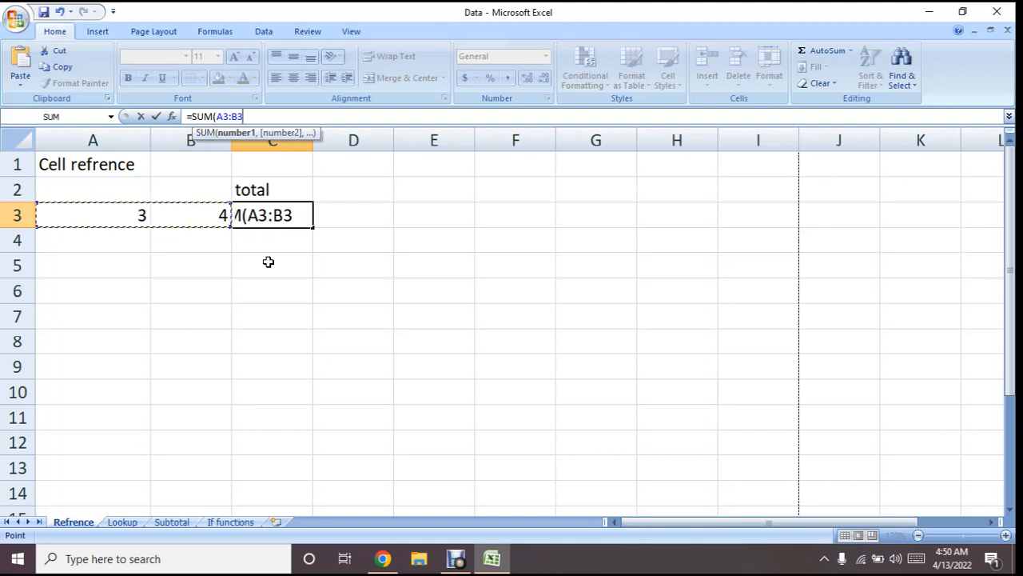
pyautogui.write(')')
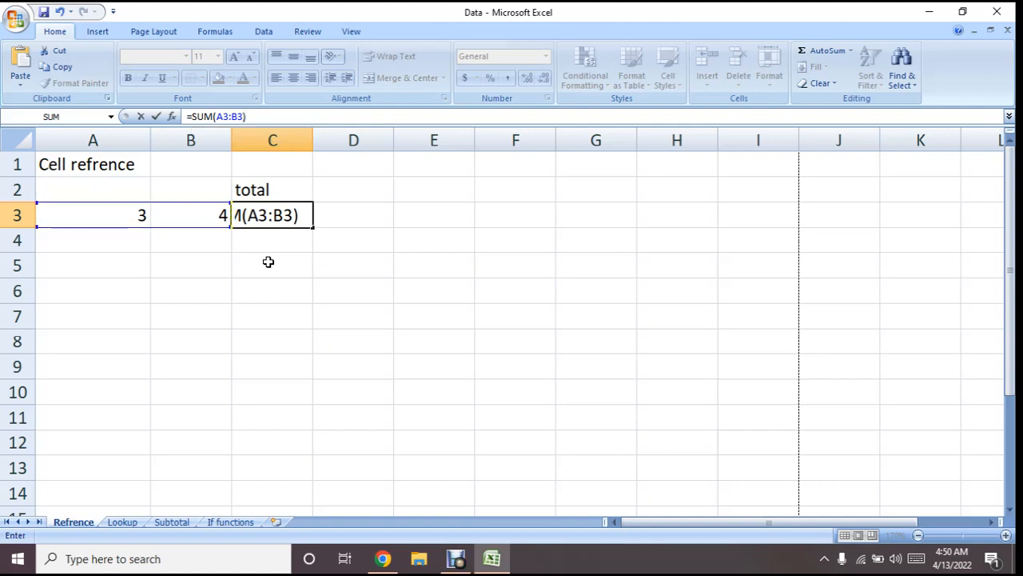
pyautogui.press('Return')
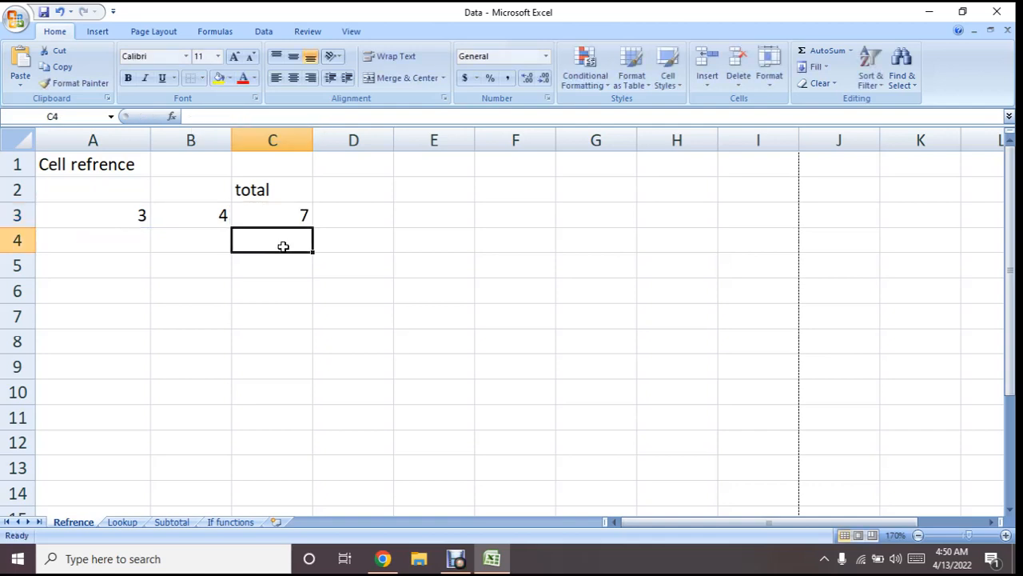
# Add the column heading "formula" in cell D2
pyautogui.click(343, 196)
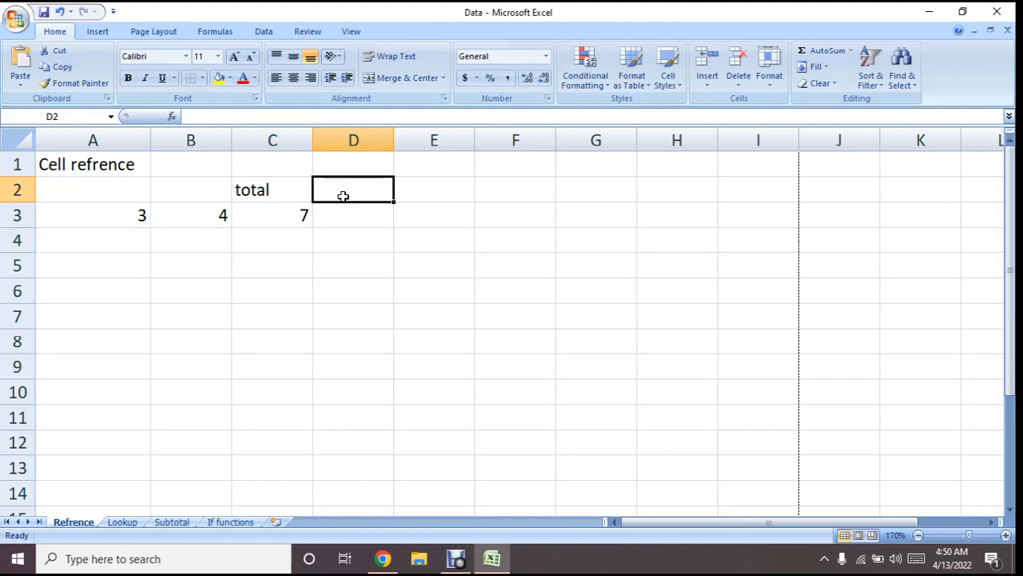
pyautogui.write('formlua')
pyautogui.press('BackSpace')
pyautogui.press('BackSpace')
pyautogui.press('BackSpace')
pyautogui.write('ula')
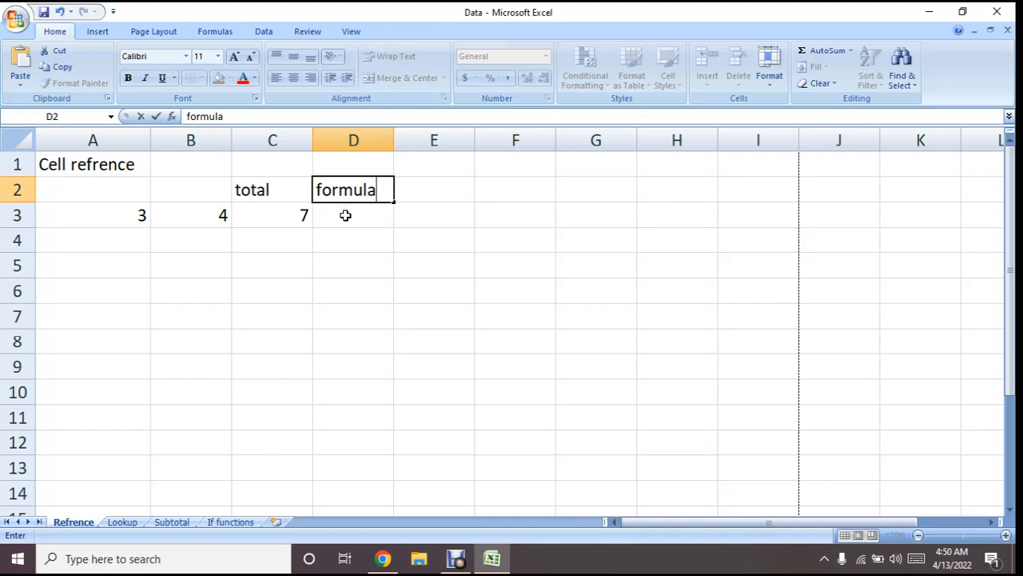
pyautogui.click(346, 214)
# Add the two row 3 values in cell D3 with the plain cell-reference formula =A3+B3
pyautogui.click(137, 217)
pyautogui.click(199, 214)
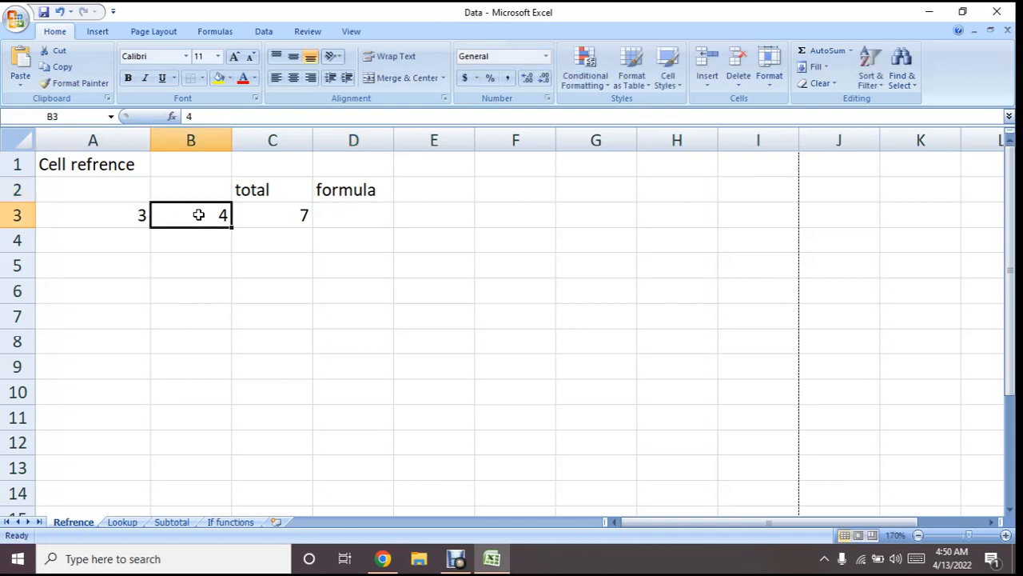
pyautogui.click(111, 216)
pyautogui.click(179, 210)
pyautogui.click(345, 222)
pyautogui.write('=')
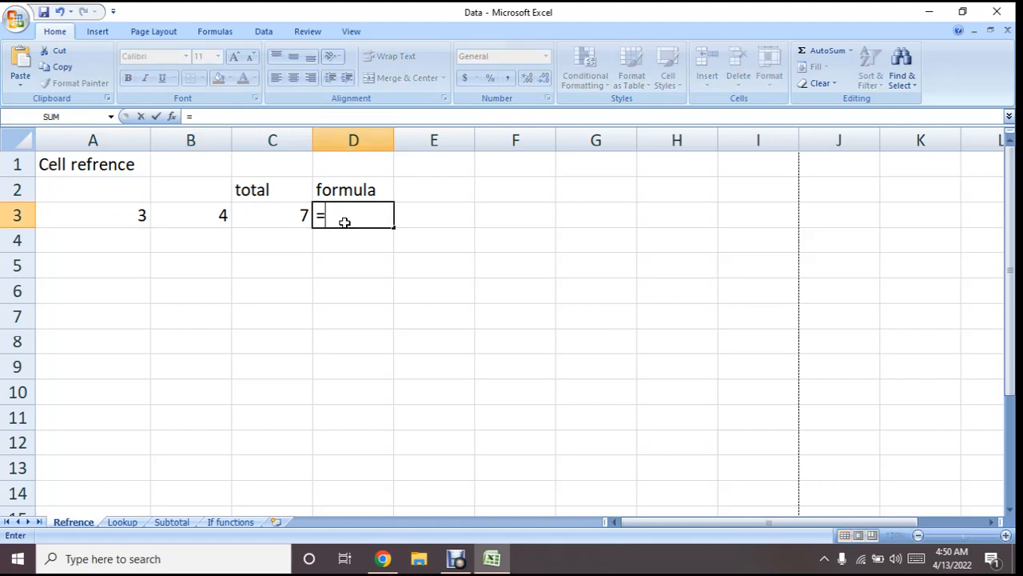
pyautogui.click(108, 216)
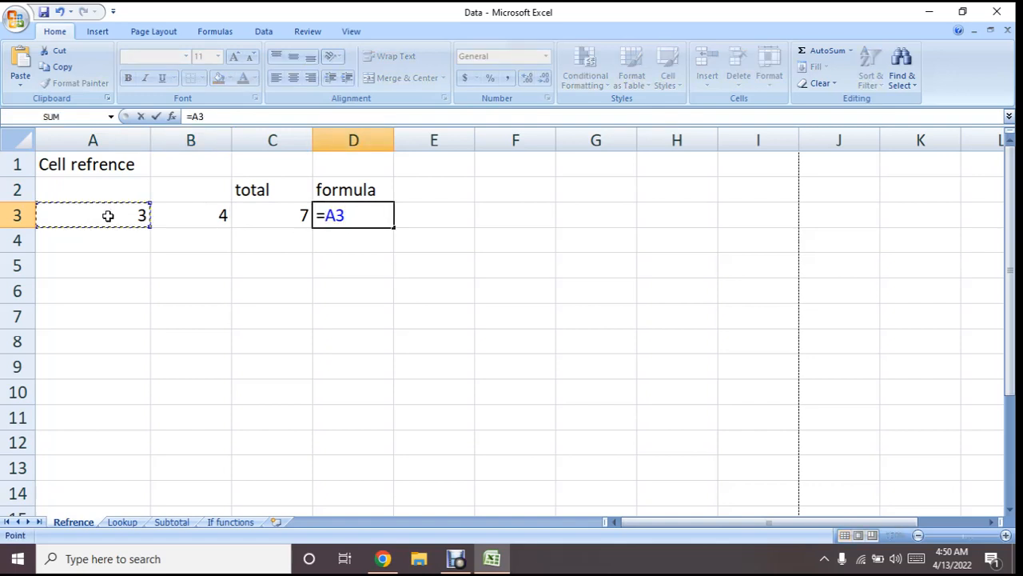
pyautogui.write('+')
pyautogui.click(186, 215)
pyautogui.press('Return')
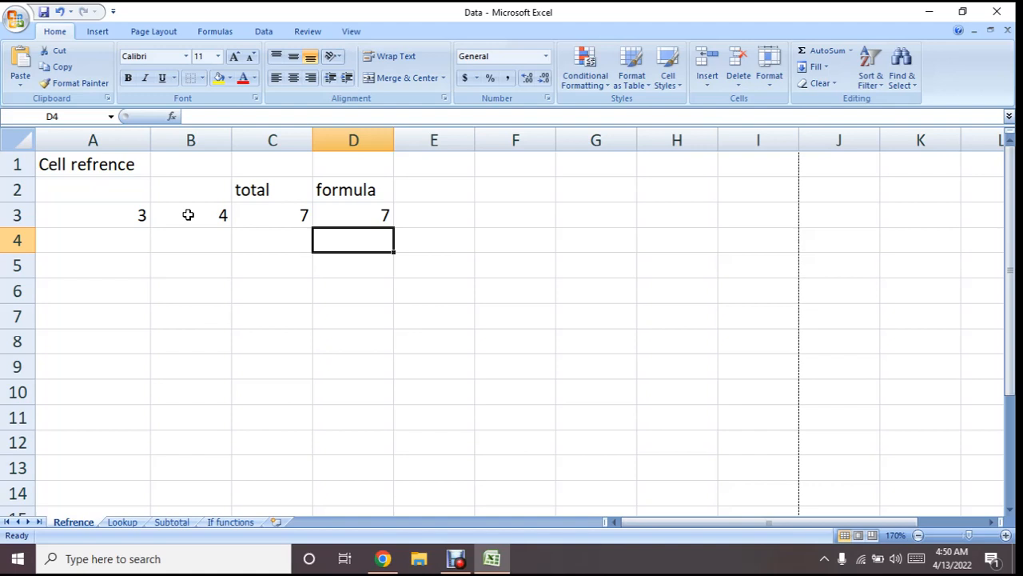
# Enter the value 5 in cell A4 and the value 6 in cell B4
pyautogui.click(122, 243)
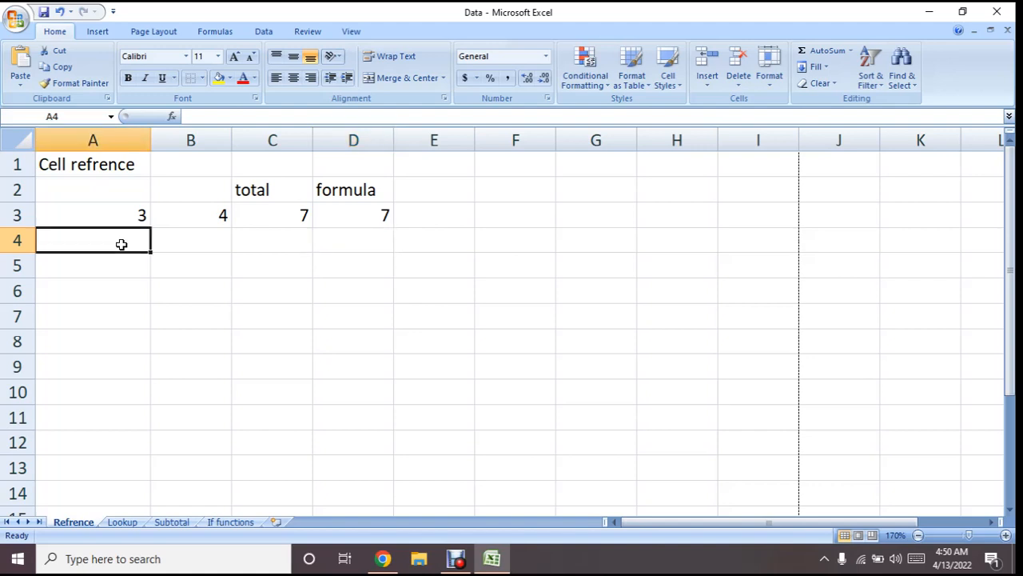
pyautogui.write('5')
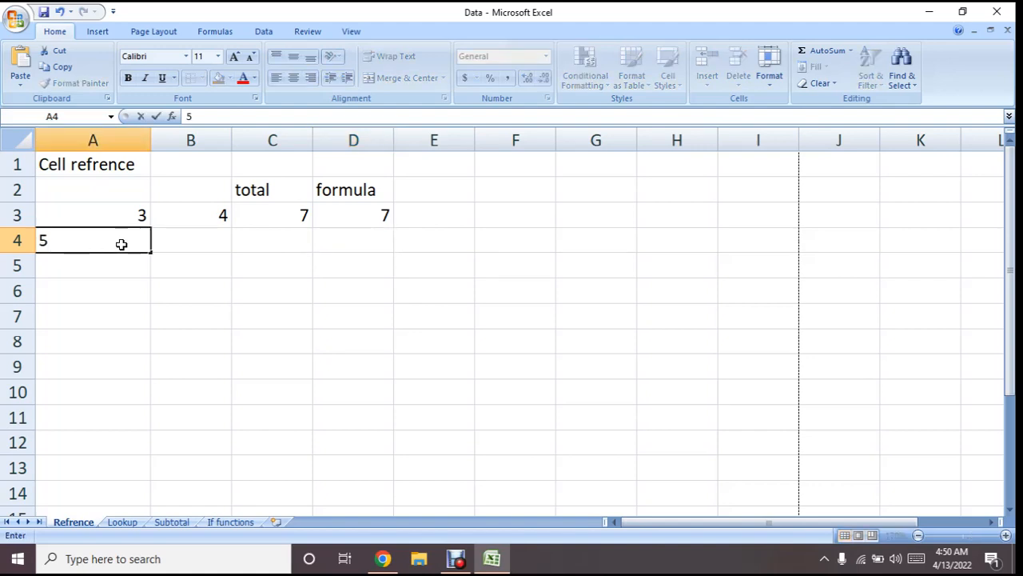
pyautogui.press('Tab')
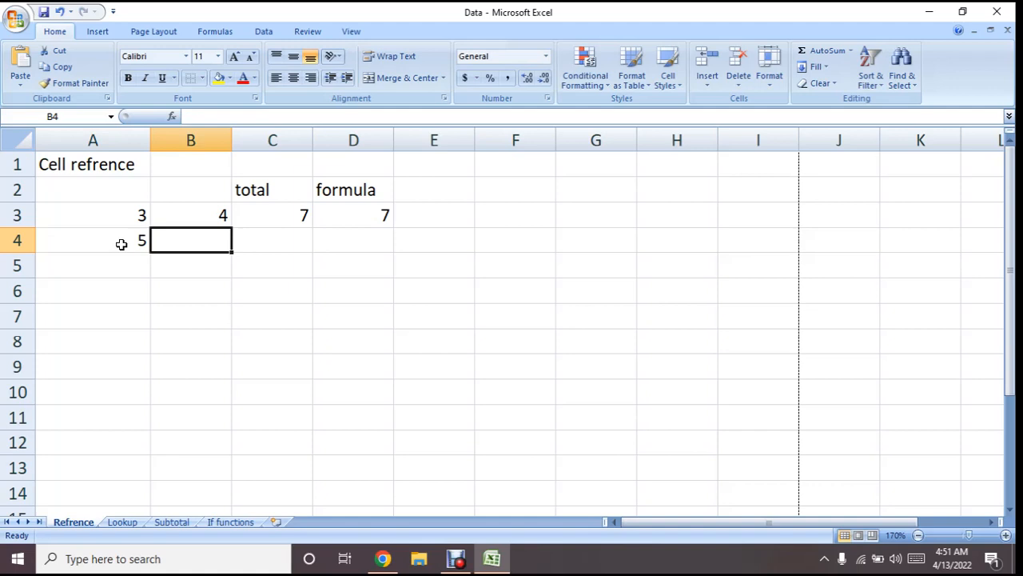
pyautogui.write('6')
pyautogui.press('Tab')
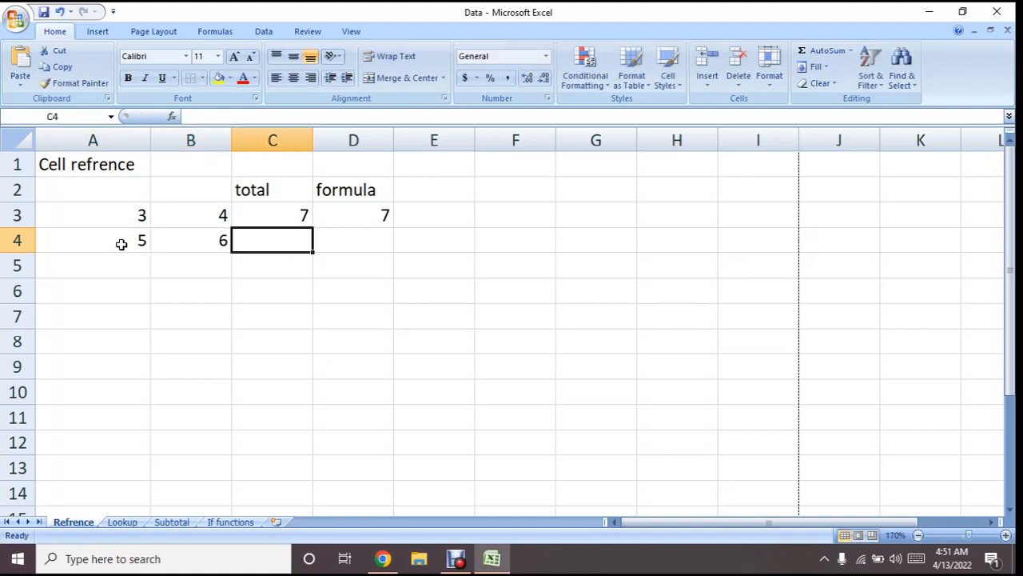
pyautogui.press('Tab')
pyautogui.press('Up')
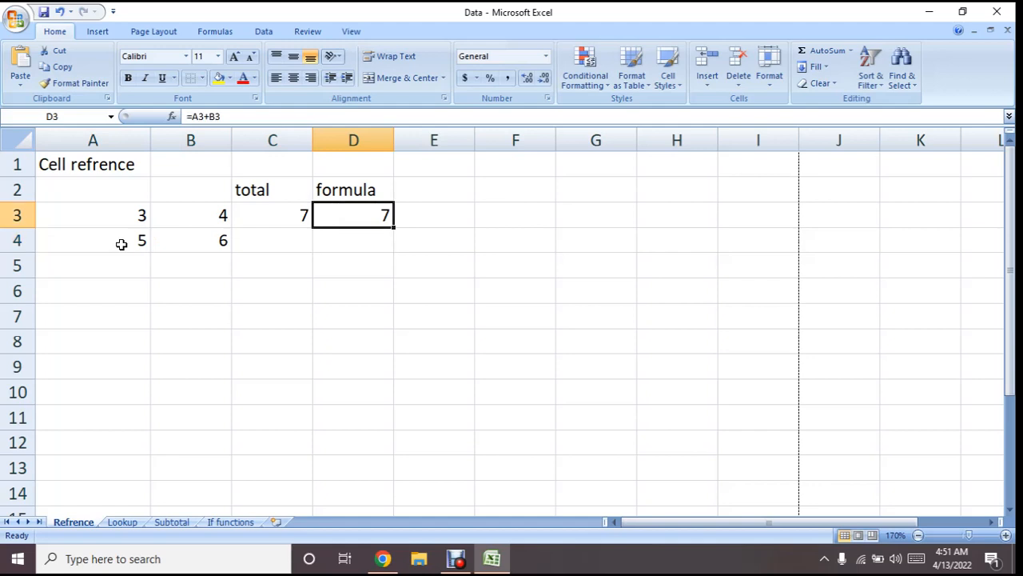
pyautogui.press('Left')
pyautogui.press('Down')
pyautogui.press('Left')
pyautogui.press('Left')
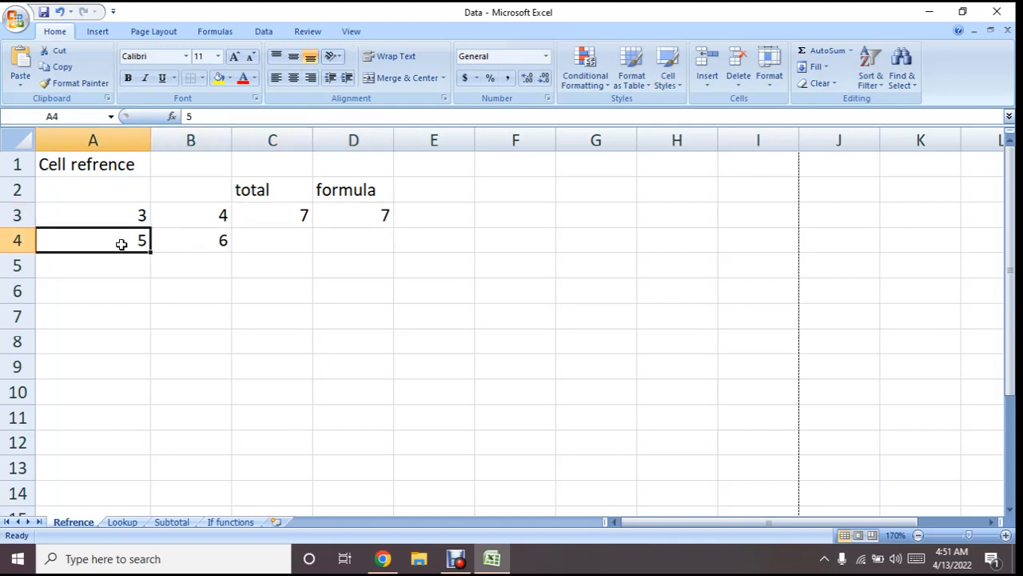
pyautogui.press('Right')
pyautogui.press('Right')
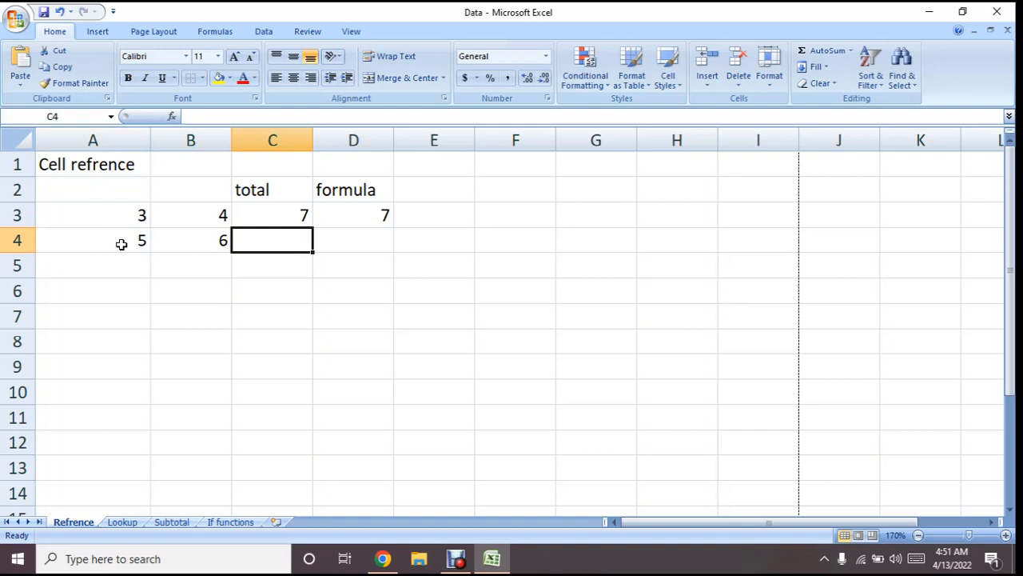
# Fill the SUM formula from cell C3 down to C4 to total the second row
pyautogui.click(287, 215)
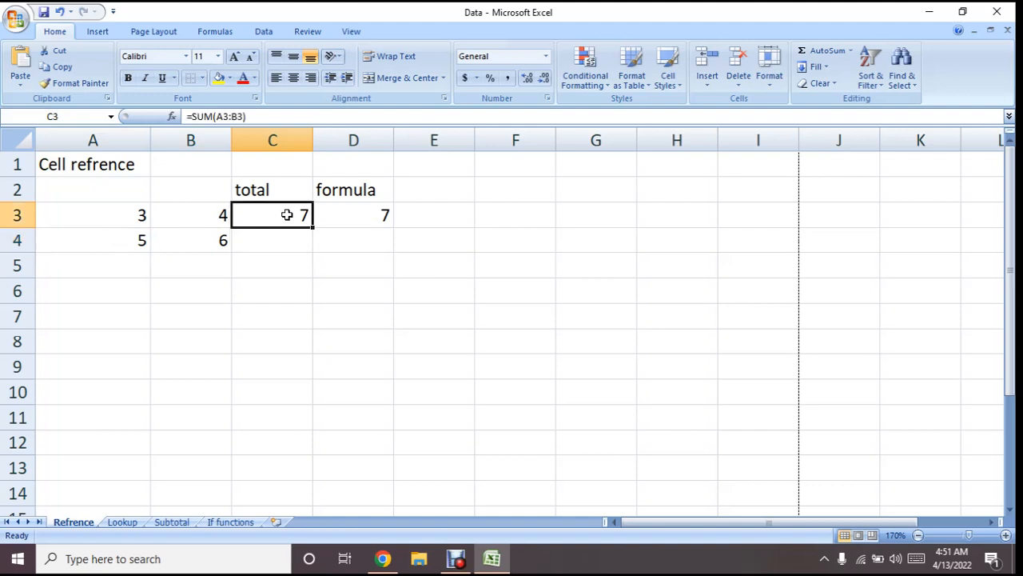
pyautogui.click(126, 219)
pyautogui.click(200, 220)
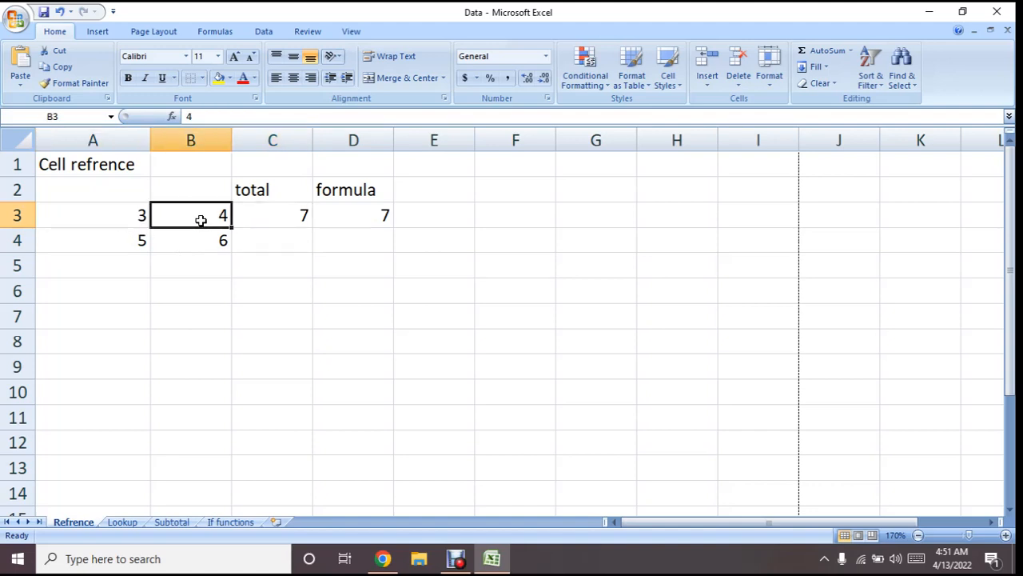
pyautogui.click(266, 213)
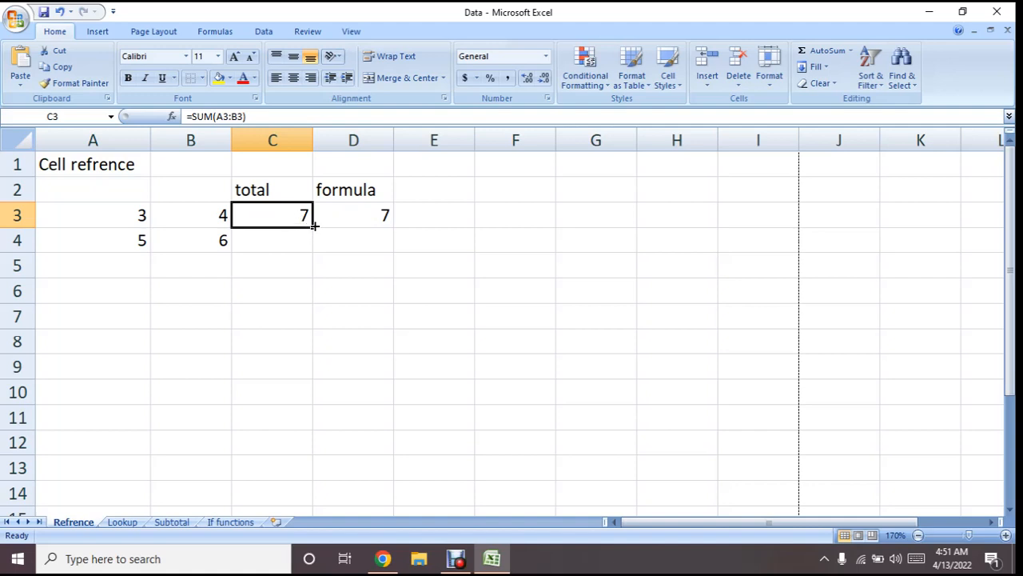
pyautogui.moveTo(314, 226); pyautogui.dragTo(315, 248)
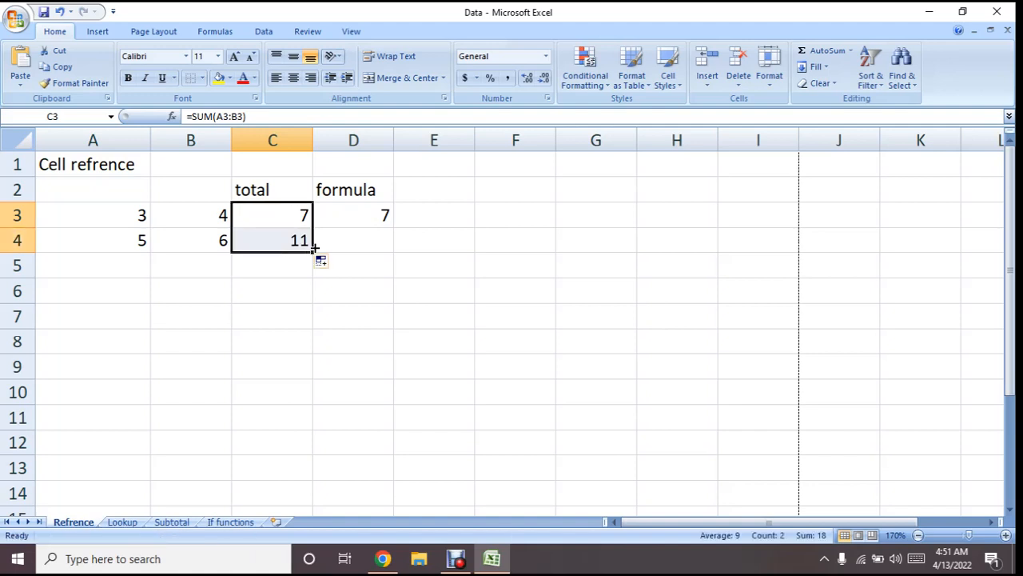
# Compare the SUM formulas in C3 and C4, and clear the copied formula from cell C4
pyautogui.click(285, 242)
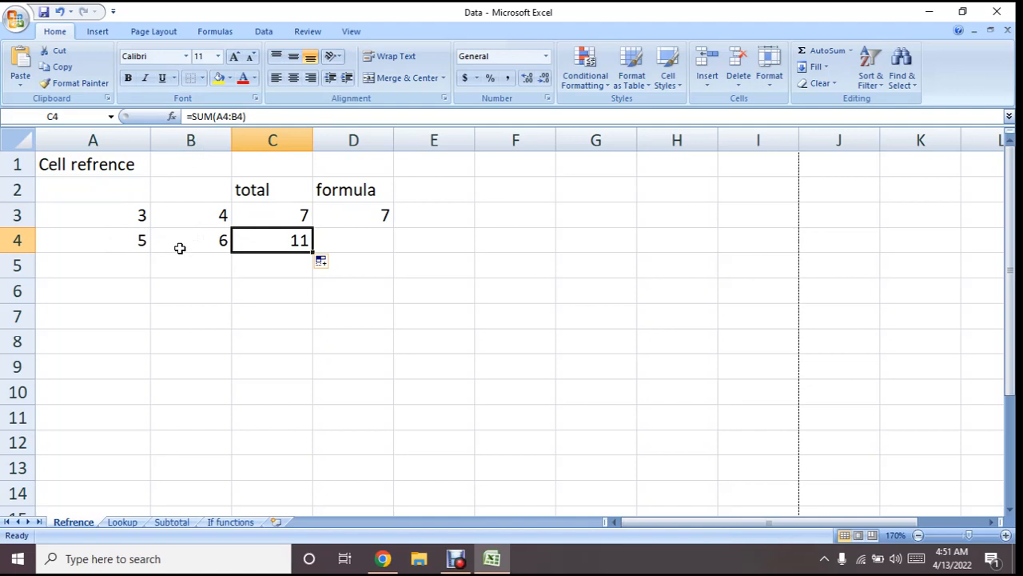
pyautogui.click(264, 207)
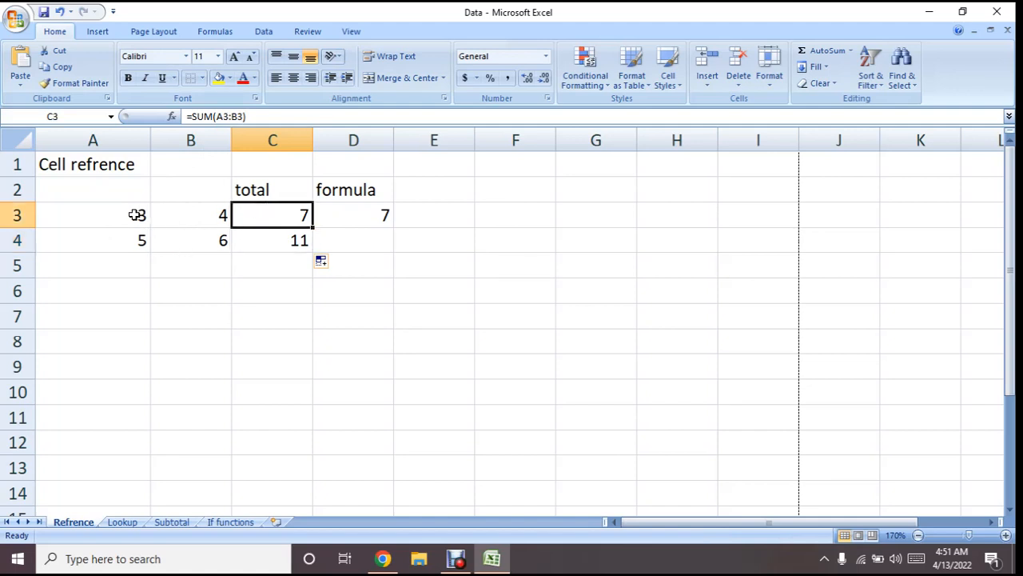
pyautogui.click(252, 242)
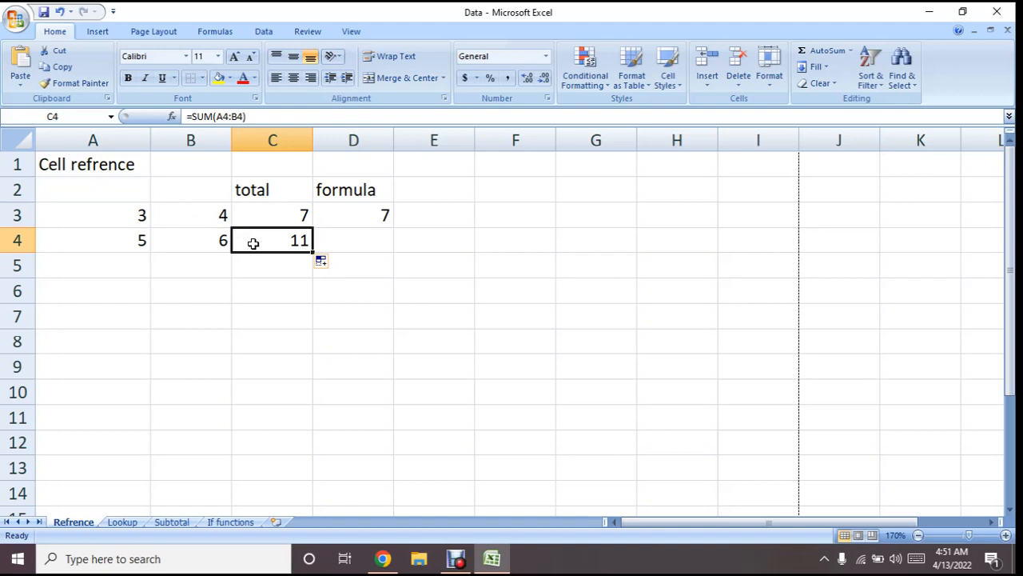
pyautogui.press('Delete')
# Fill the addition formula =A3+B3 from cell D3 down to D4
pyautogui.click(367, 210)
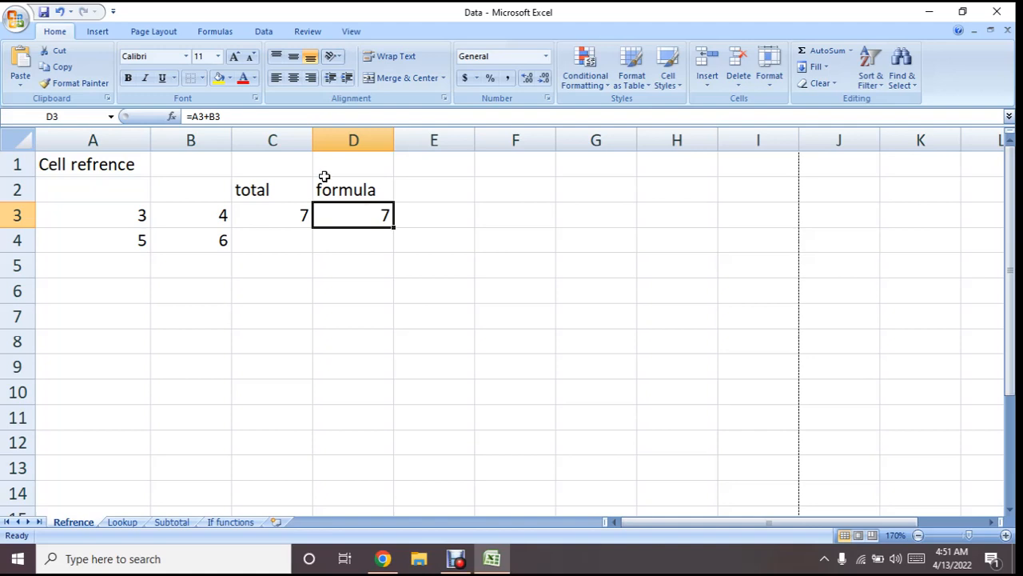
pyautogui.click(319, 118)
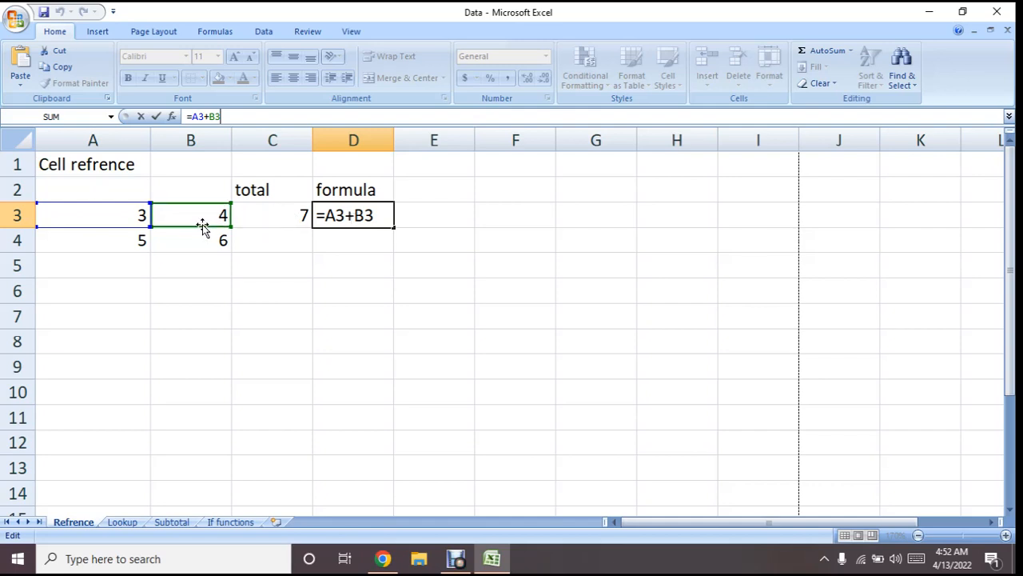
pyautogui.press('Return')
pyautogui.click(356, 215)
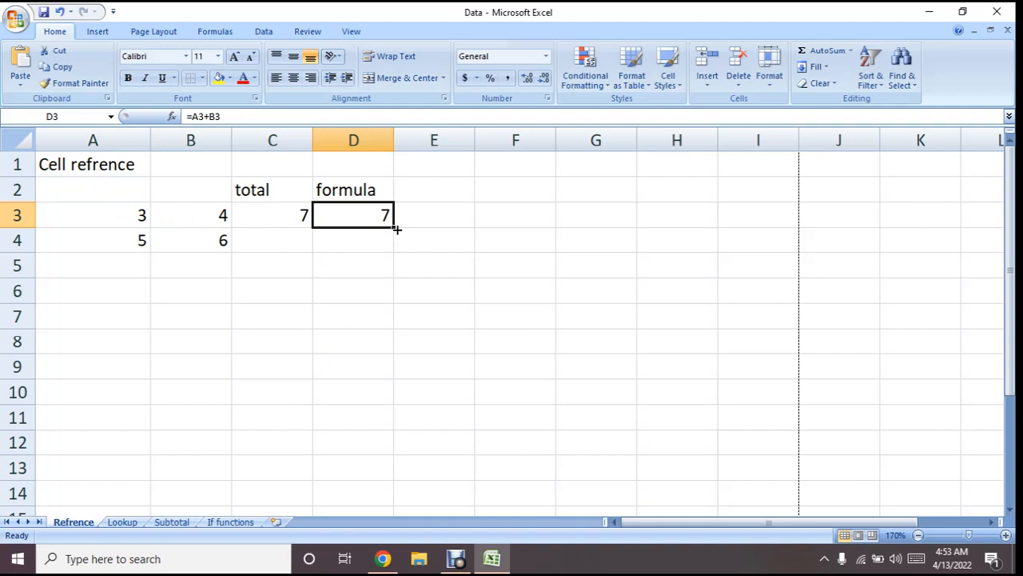
pyautogui.moveTo(396, 227); pyautogui.dragTo(395, 247)
pyautogui.click(363, 237)
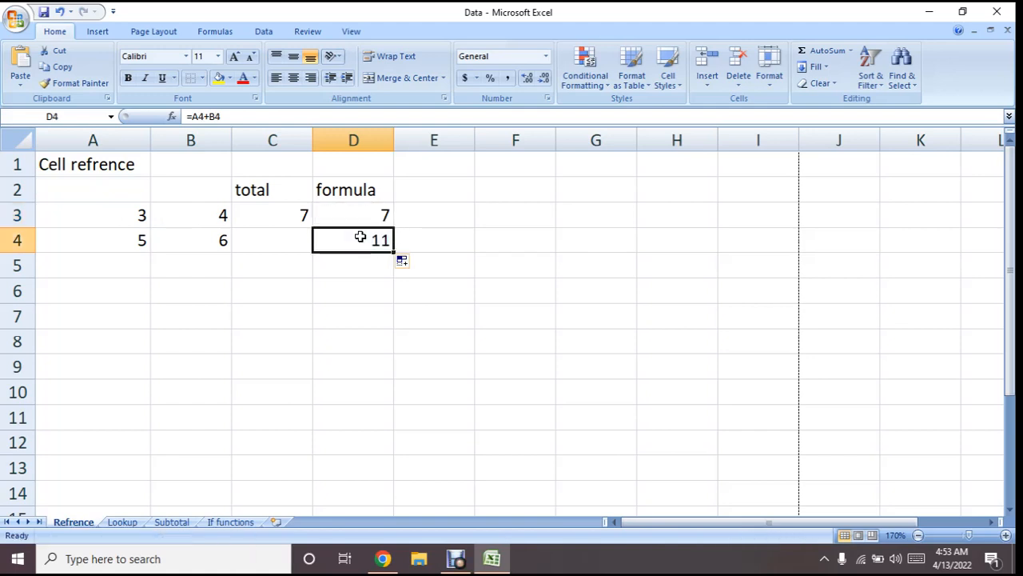
# Compare the addition formulas in D3 and D4 and check the row 4 cells that the copied formula refers to
pyautogui.click(359, 210)
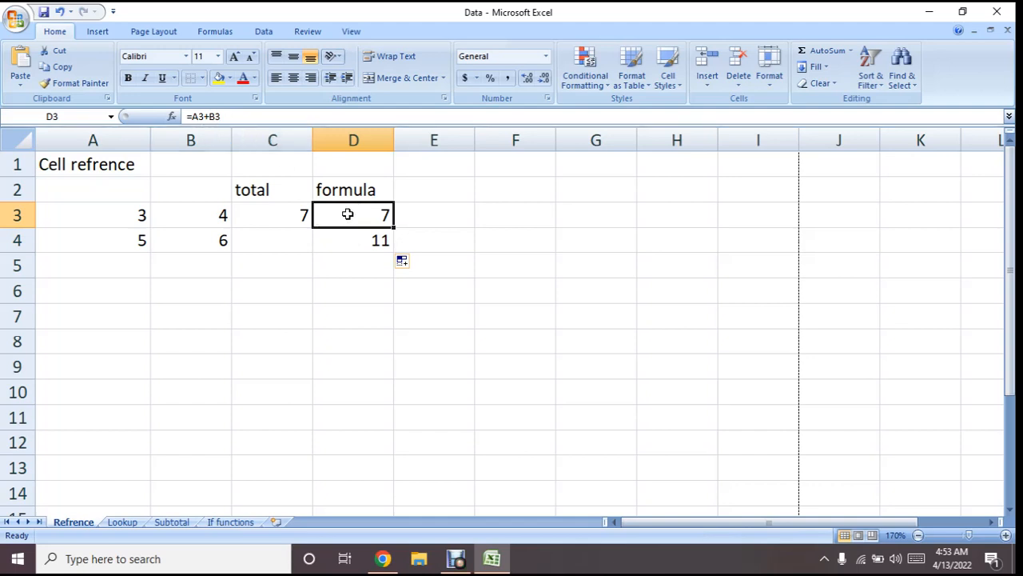
pyautogui.click(348, 242)
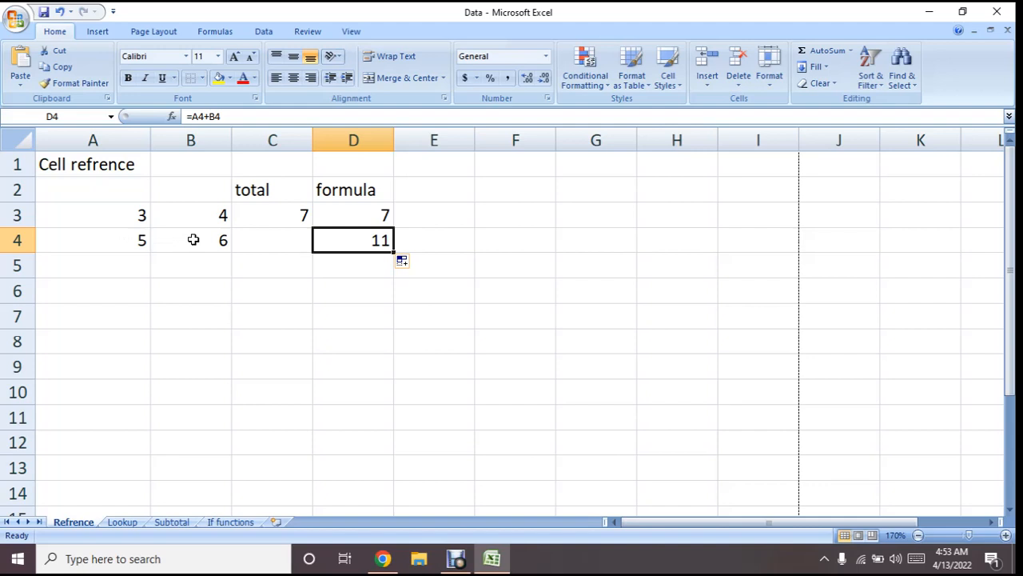
pyautogui.click(363, 214)
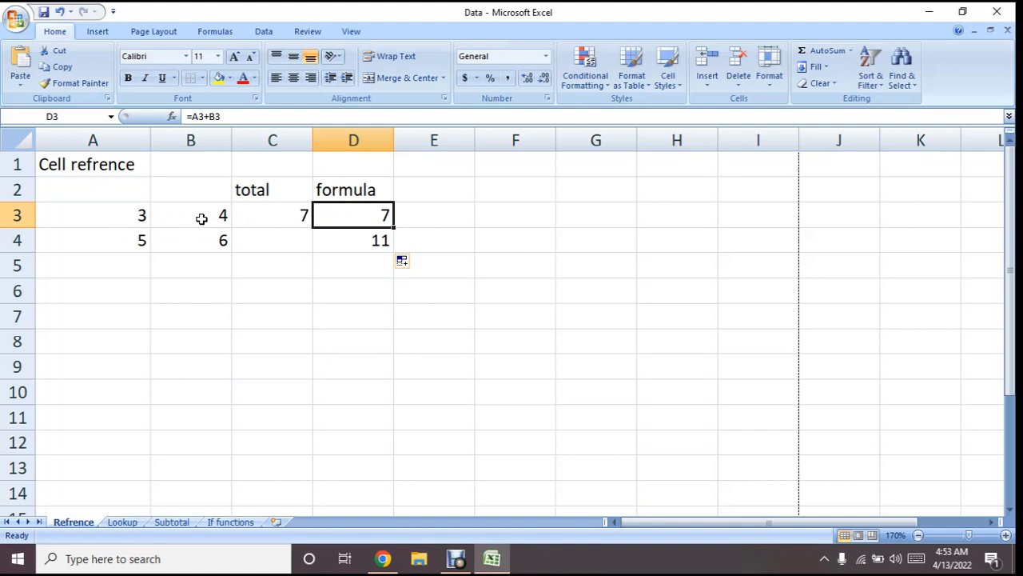
pyautogui.click(355, 239)
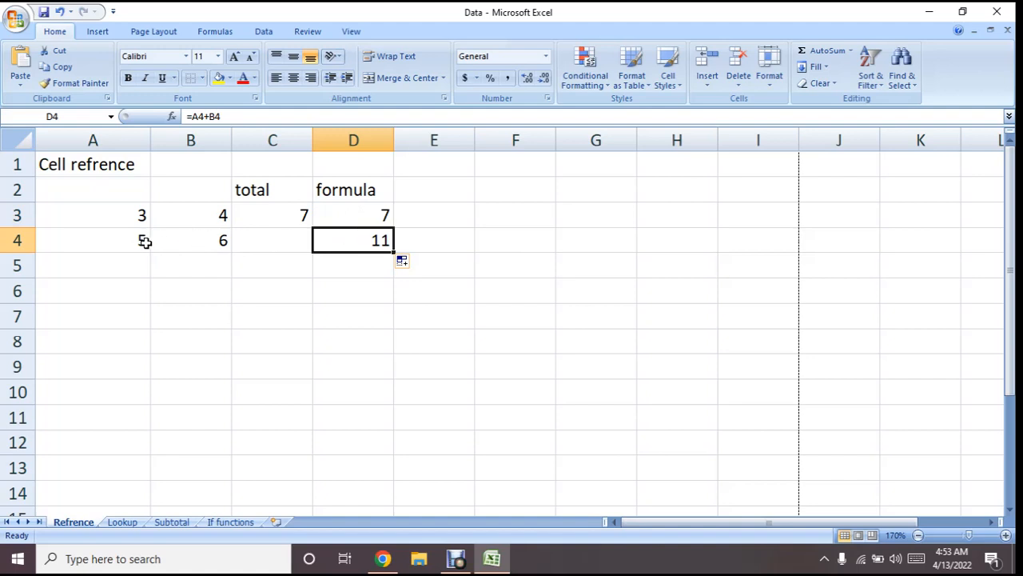
pyautogui.click(204, 239)
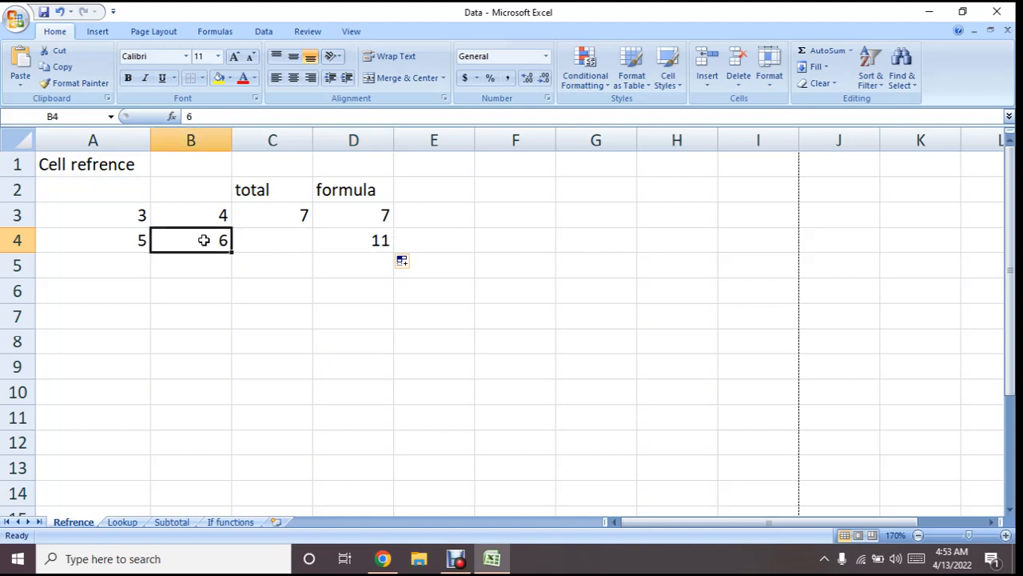
pyautogui.click(101, 235)
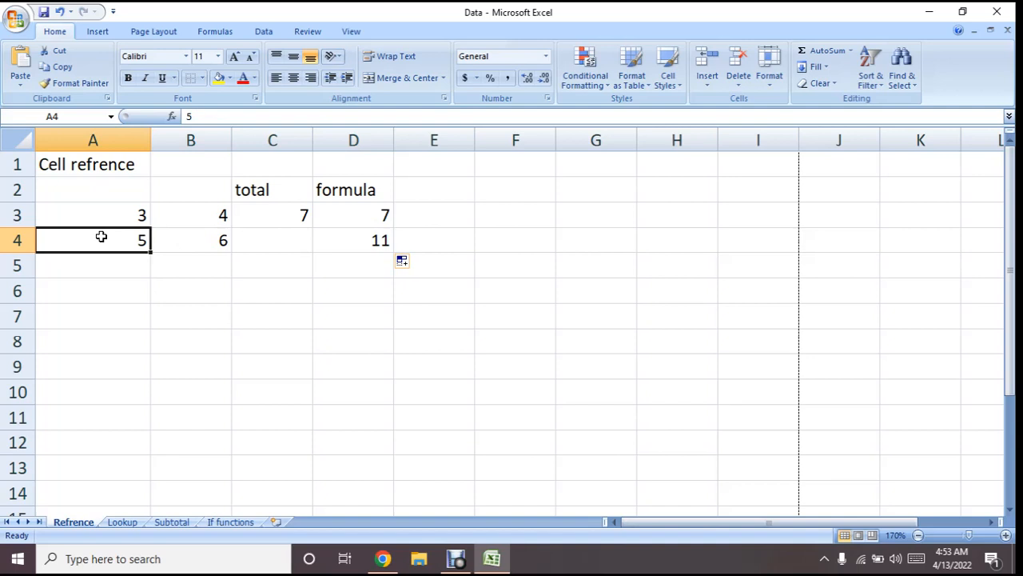
pyautogui.click(196, 241)
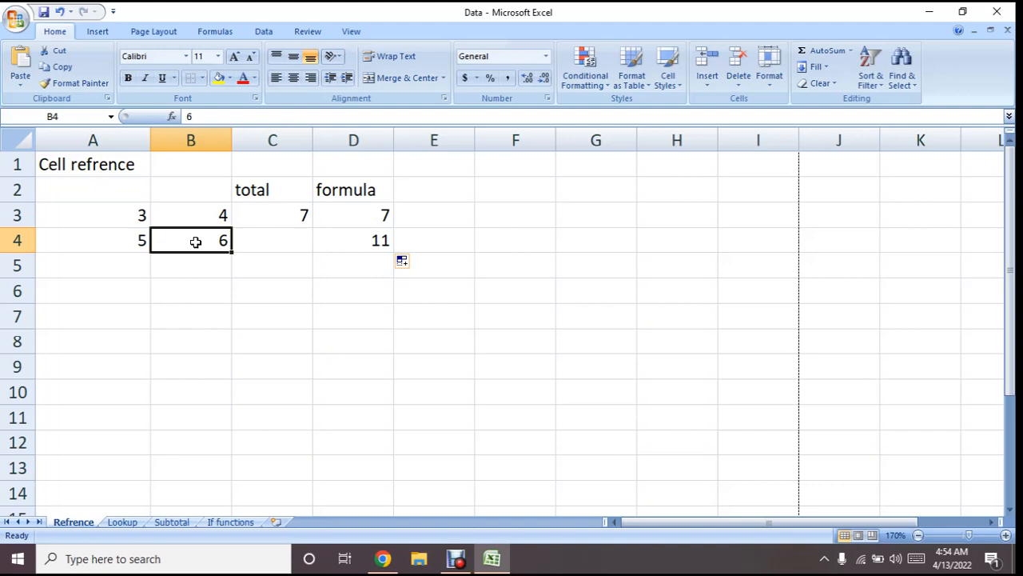
# Fill the addition formula from cell D4 down through D8
pyautogui.click(367, 214)
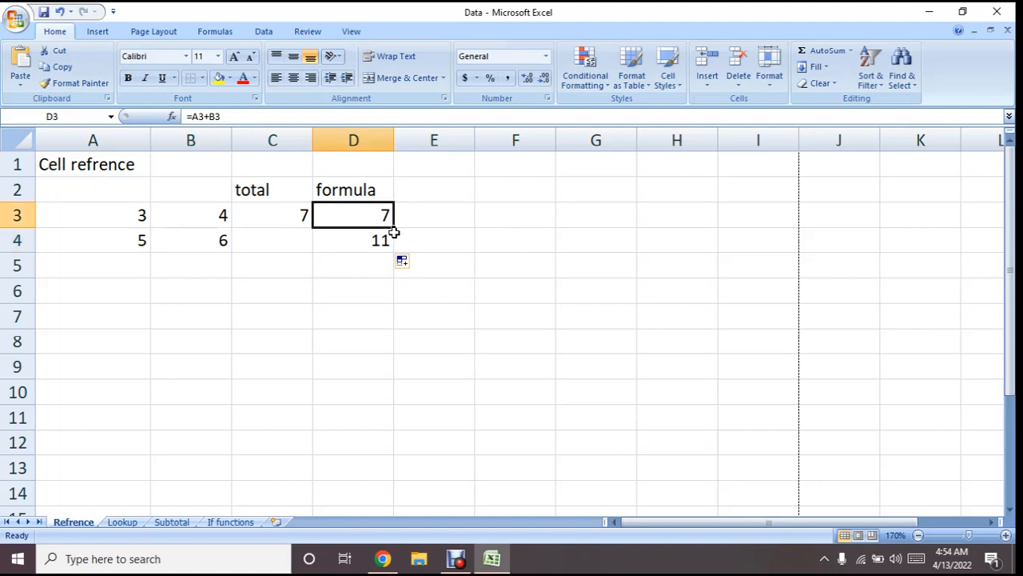
pyautogui.moveTo(397, 229); pyautogui.dragTo(373, 215)
pyautogui.click(370, 247)
pyautogui.moveTo(394, 252); pyautogui.dragTo(387, 342)
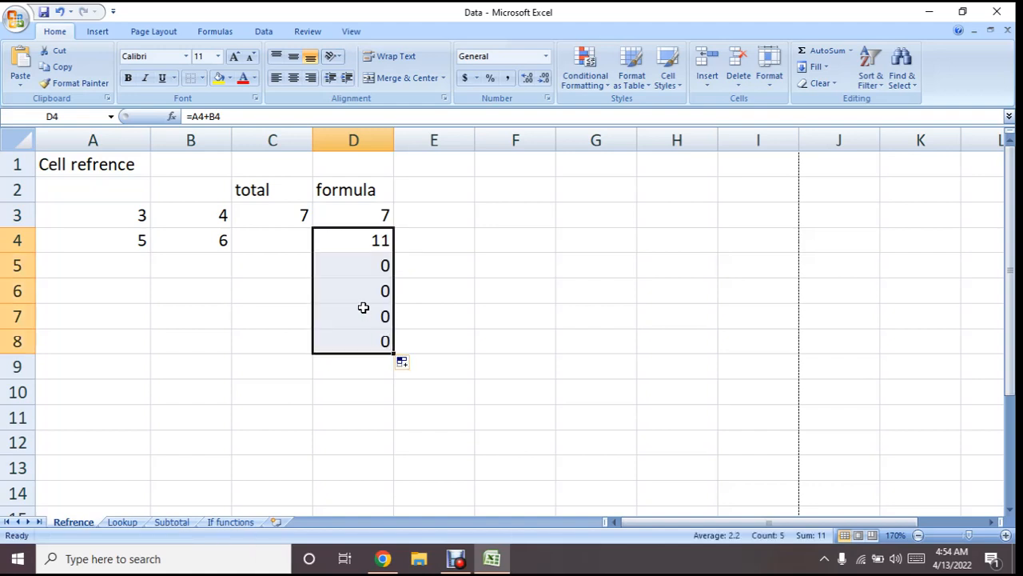
# Examine the copied formulas in D5 to D7 together with the column A and B cells each one refers to
pyautogui.click(349, 258)
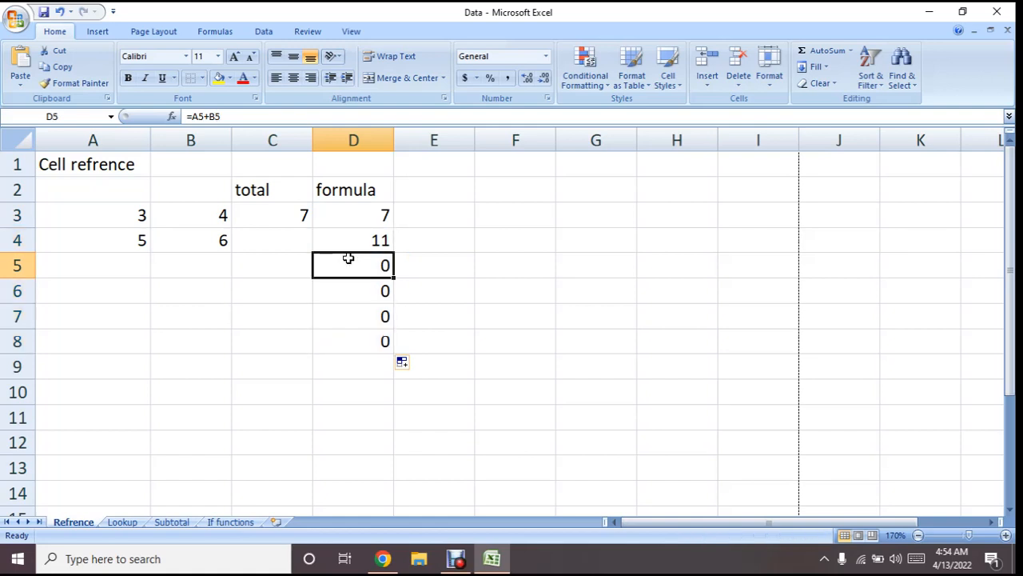
pyautogui.click(136, 269)
pyautogui.click(201, 270)
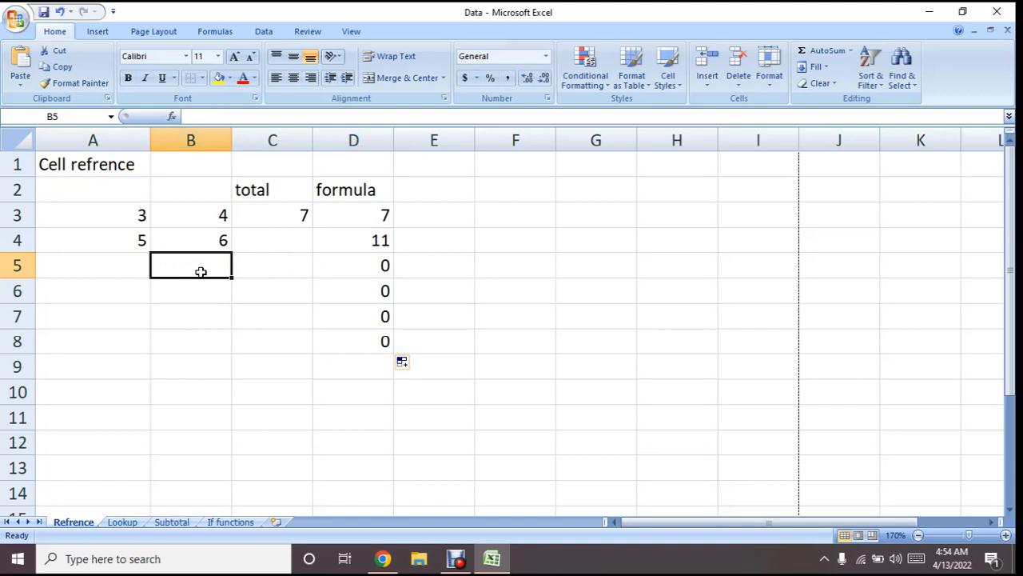
pyautogui.click(381, 267)
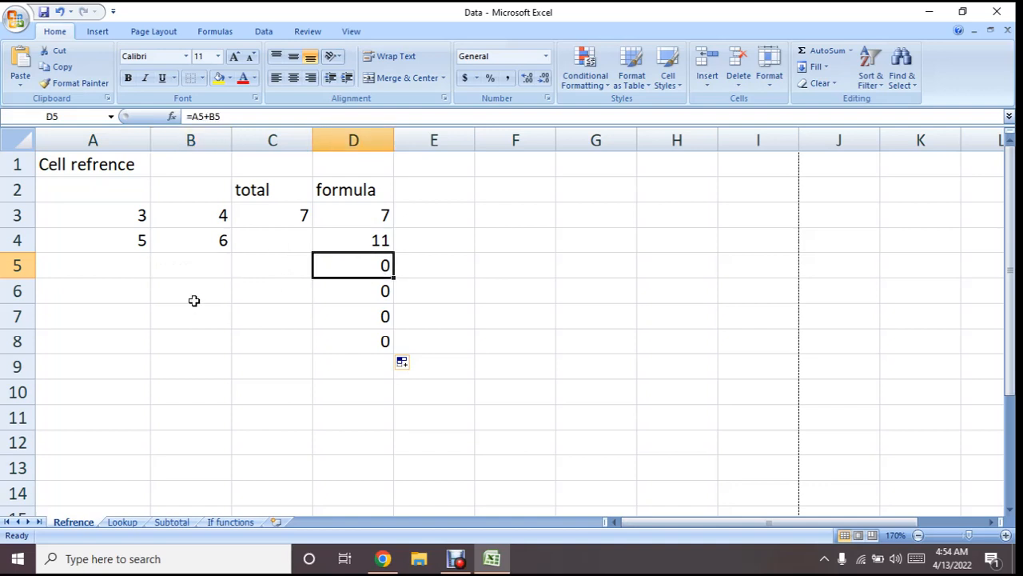
pyautogui.click(127, 290)
pyautogui.click(175, 294)
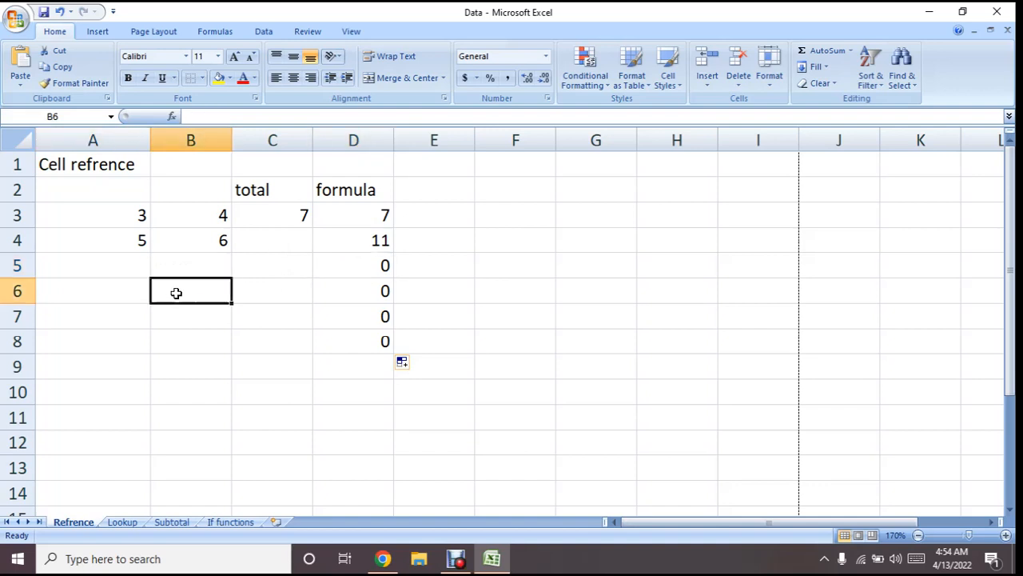
pyautogui.click(361, 293)
pyautogui.click(123, 327)
pyautogui.click(176, 324)
pyautogui.click(336, 317)
# Enter the value 1 in both cells A5 and B5
pyautogui.click(124, 275)
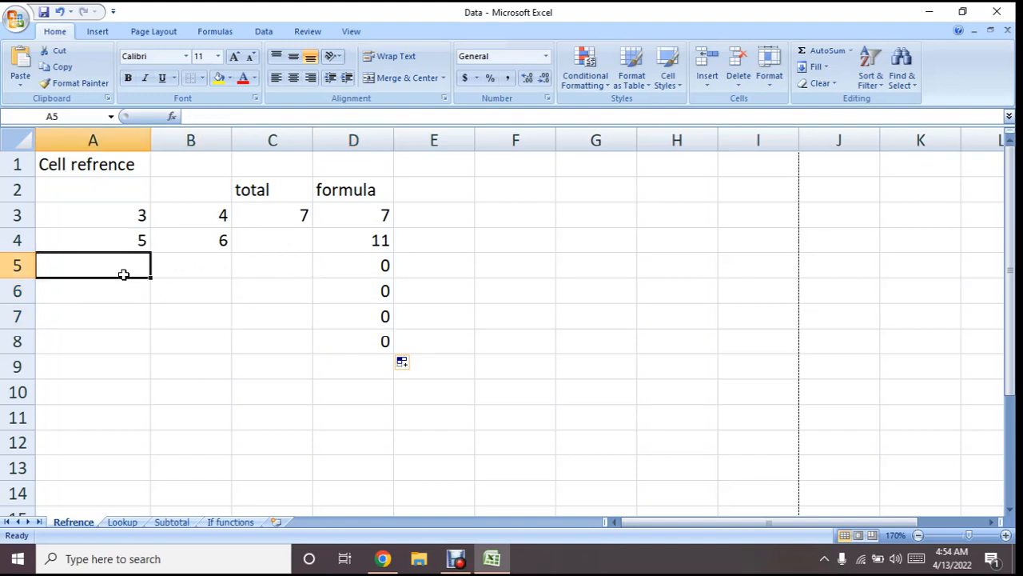
pyautogui.write('1')
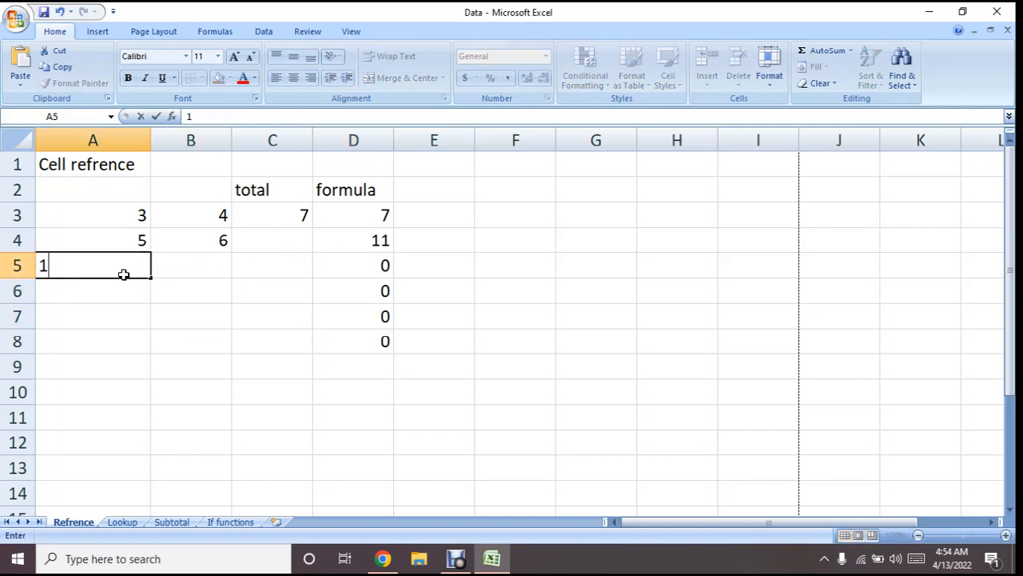
pyautogui.click(185, 265)
pyautogui.write('1')
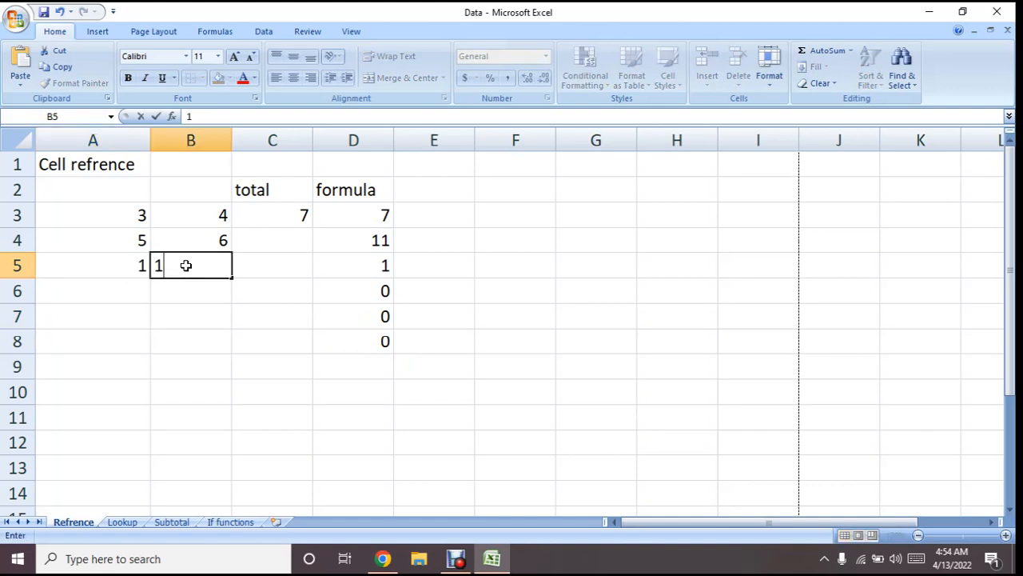
pyautogui.click(197, 289)
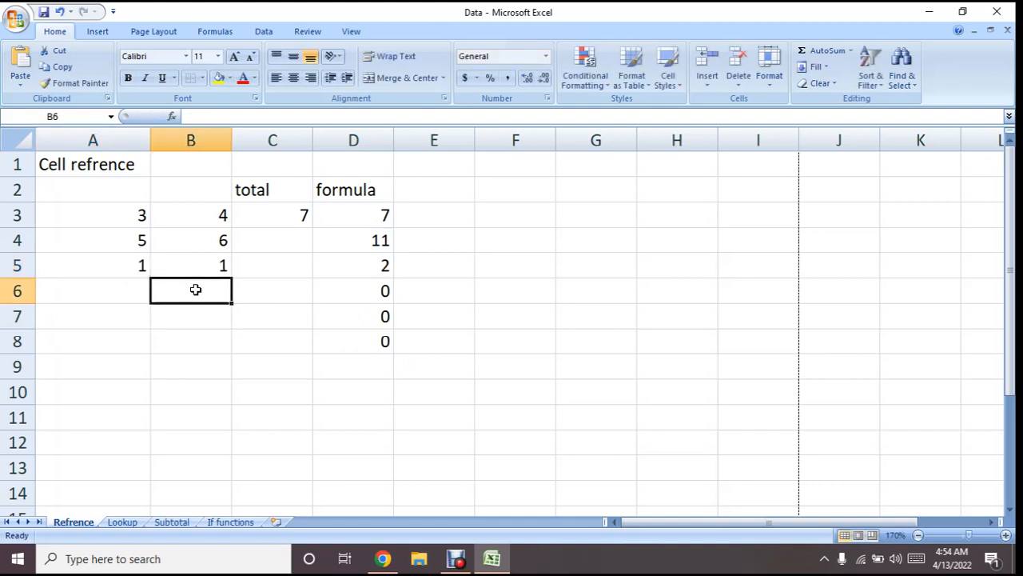
# Copy the addition formula from cell D5 and paste it into cell I7
pyautogui.click(376, 264)
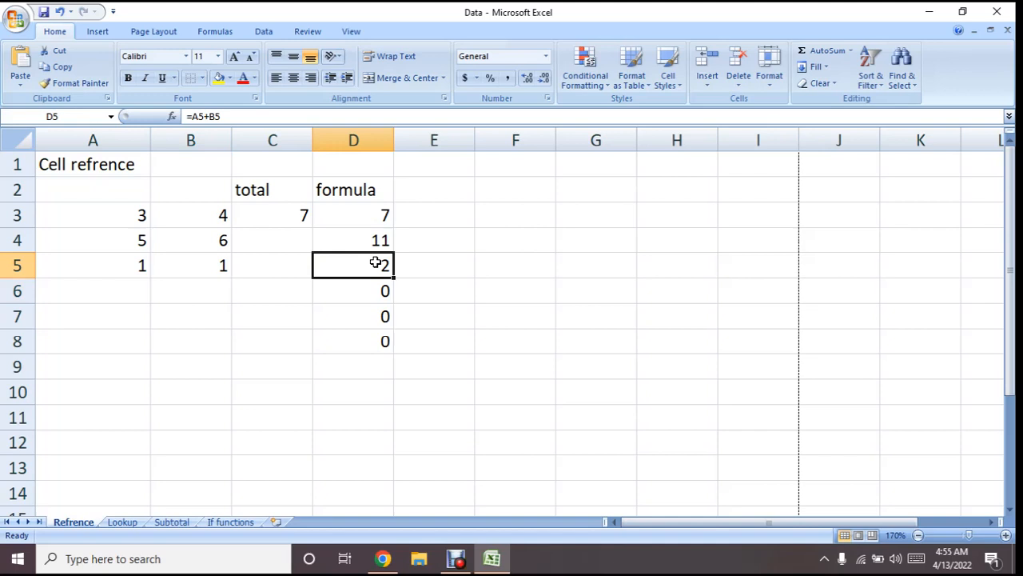
pyautogui.rightClick(376, 263)
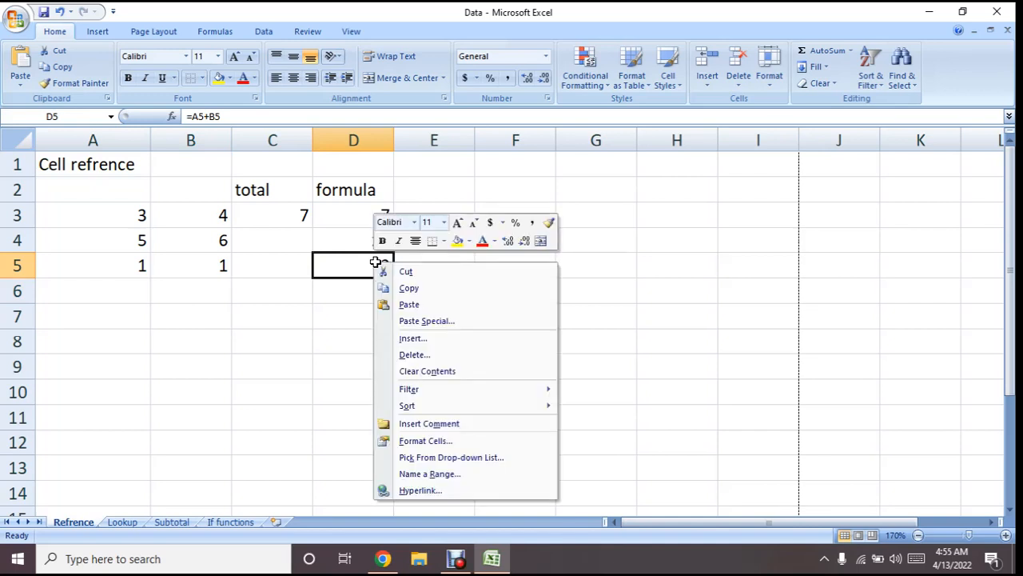
pyautogui.click(406, 292)
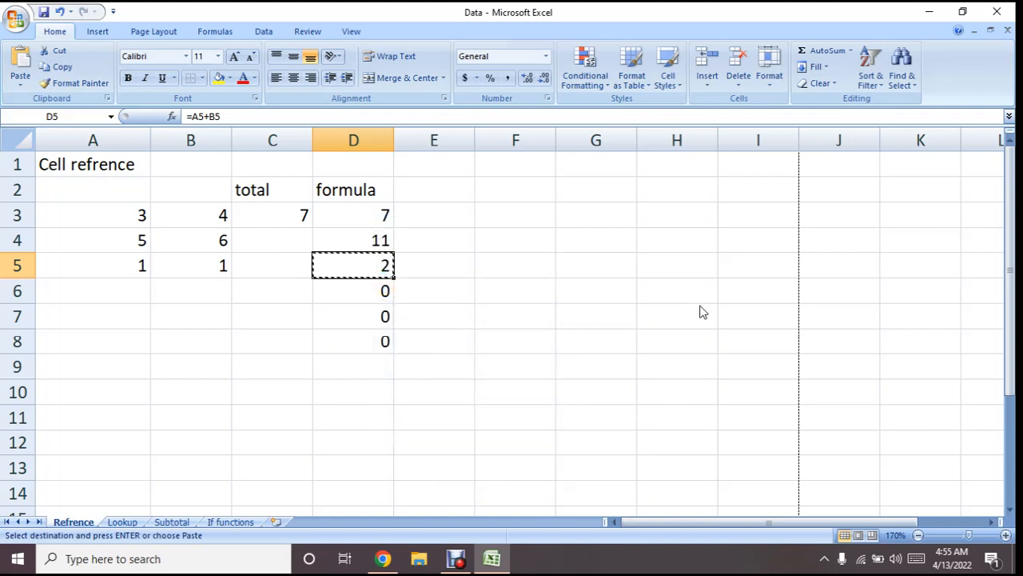
pyautogui.click(729, 322)
pyautogui.rightClick(730, 322)
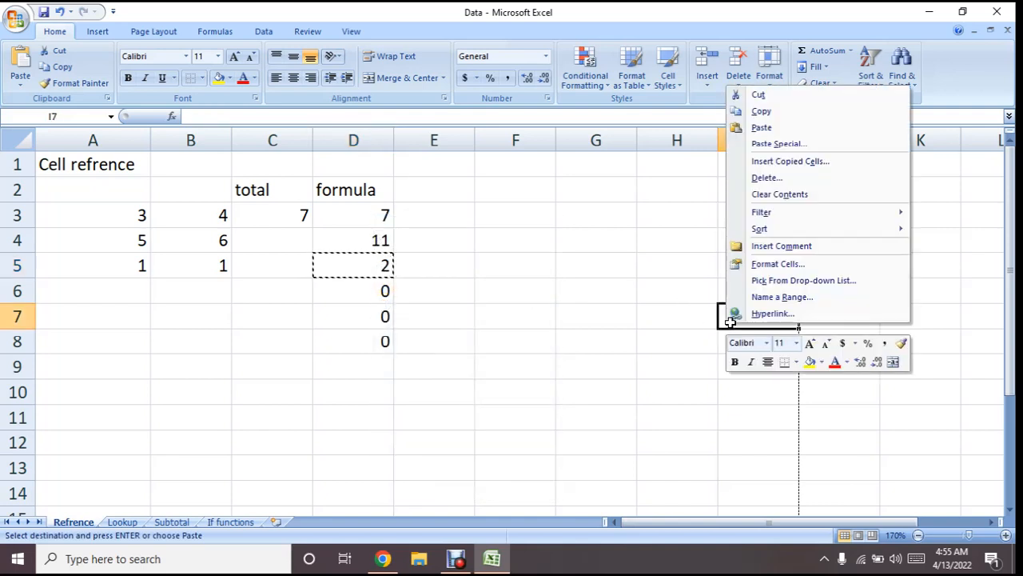
pyautogui.click(783, 128)
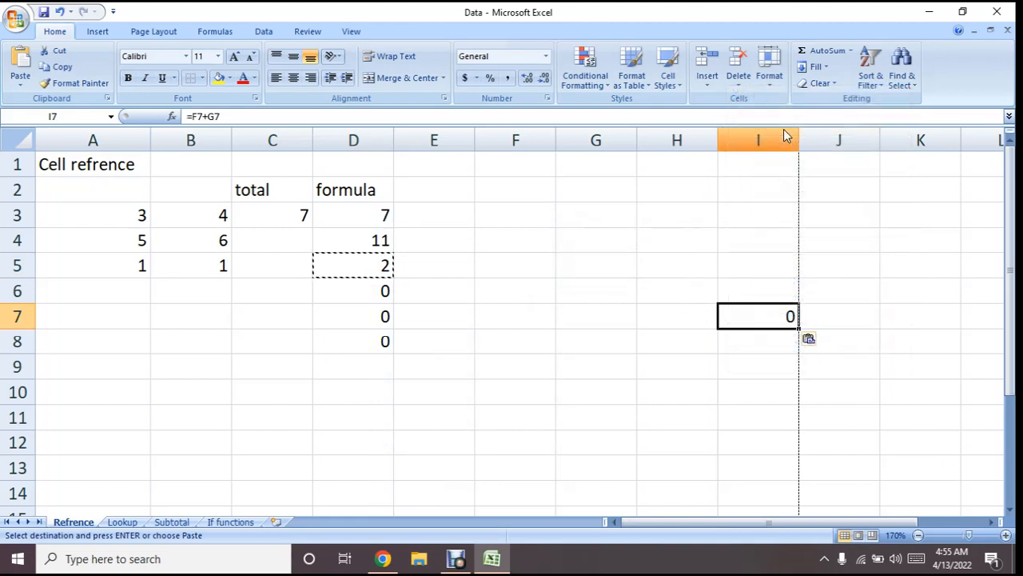
pyautogui.doubleClick(738, 295)
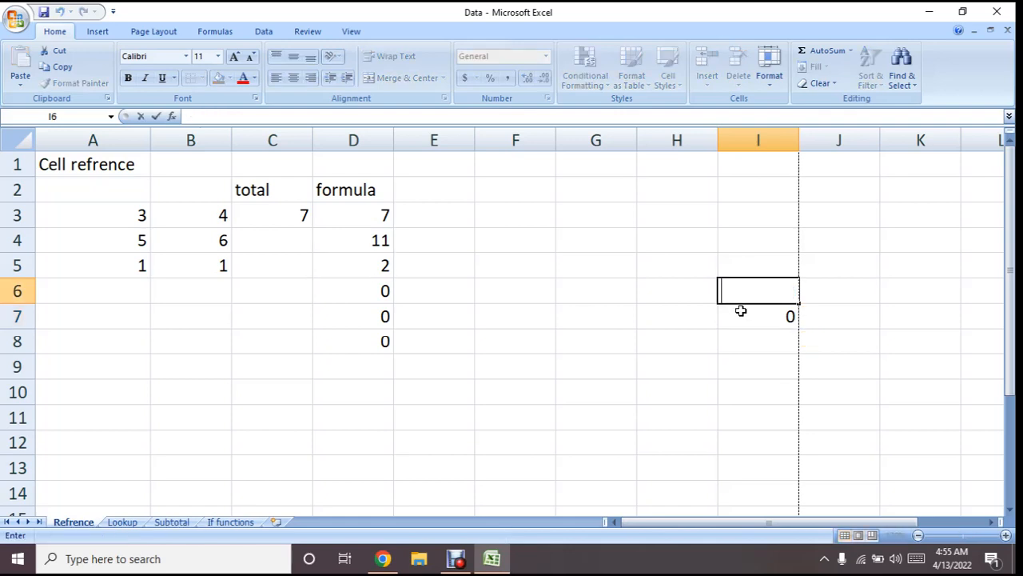
pyautogui.click(742, 314)
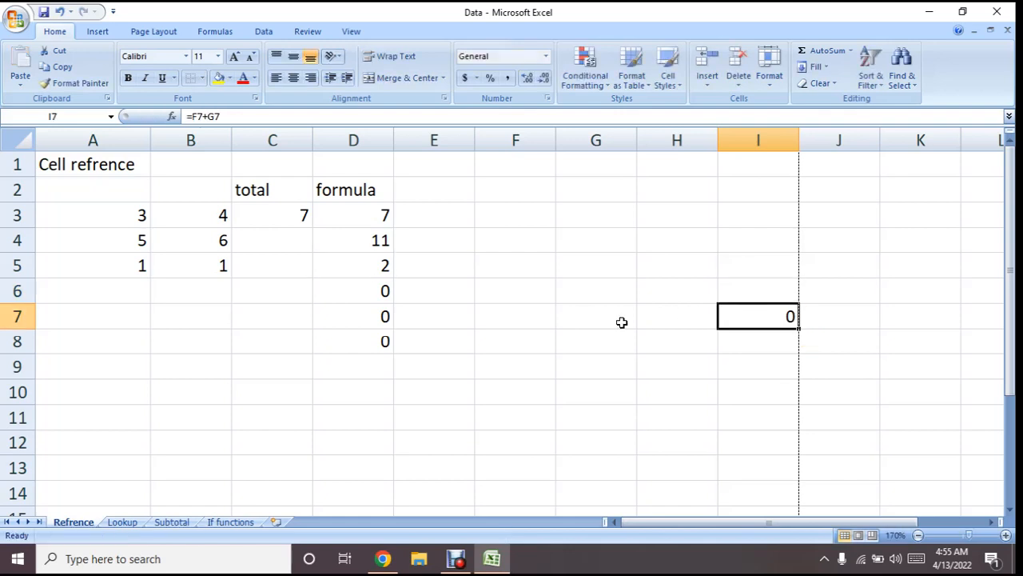
# Check cells F7 and G7, which the pasted formula refers to, and enter the value 2 in F7
pyautogui.click(527, 321)
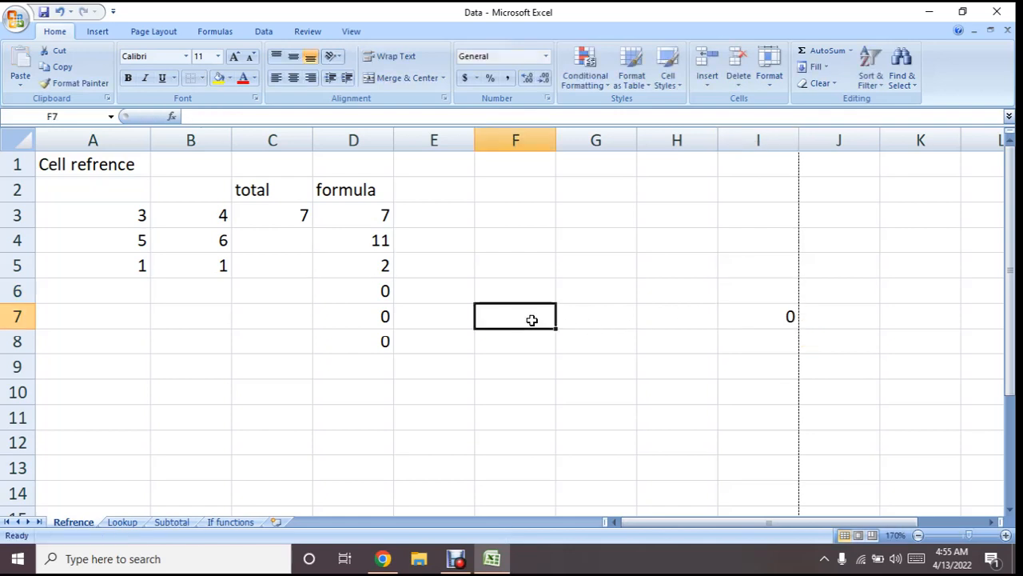
pyautogui.click(599, 321)
pyautogui.click(533, 320)
pyautogui.click(589, 324)
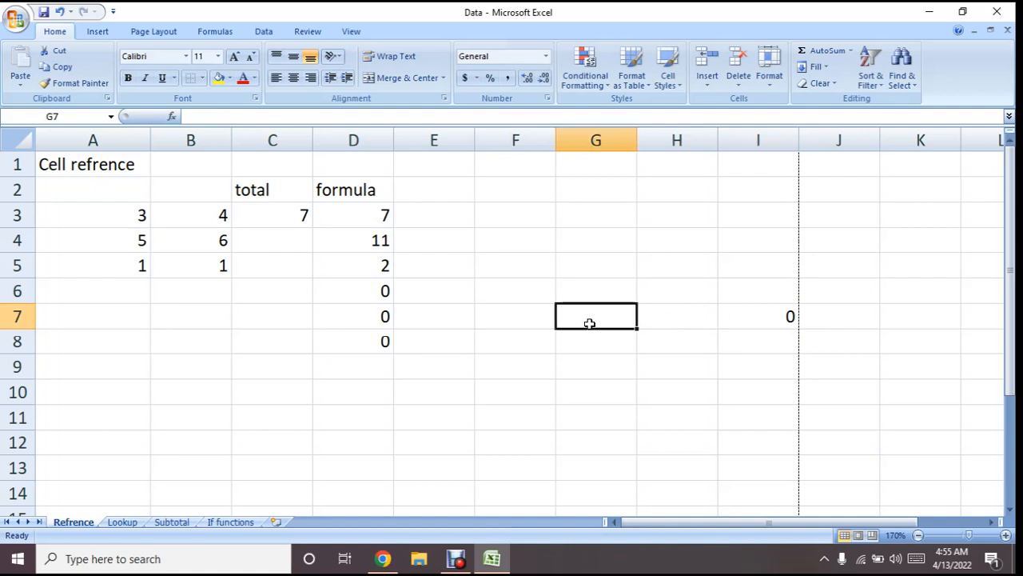
pyautogui.click(507, 331)
pyautogui.click(511, 321)
pyautogui.write('2')
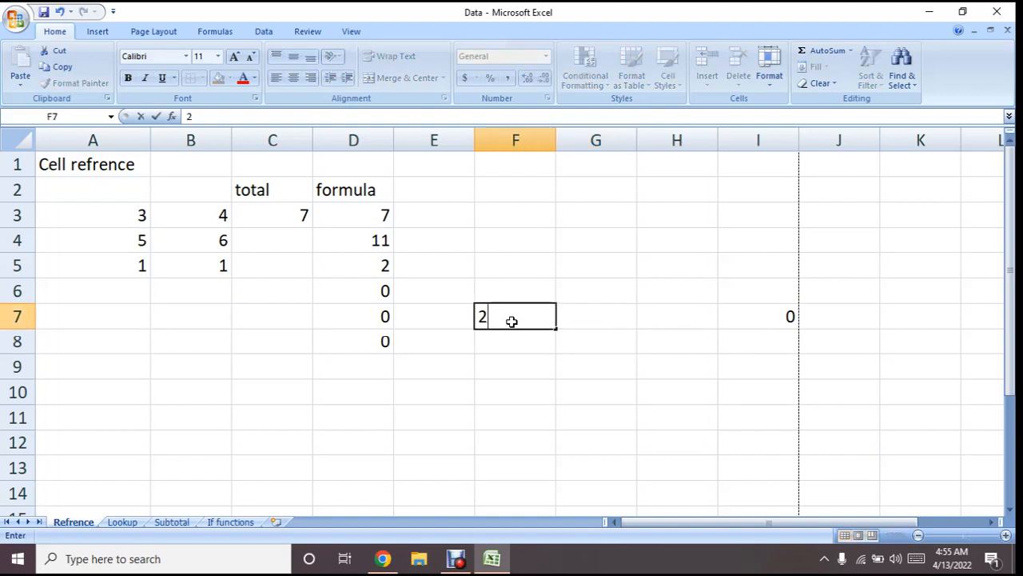
pyautogui.click(594, 314)
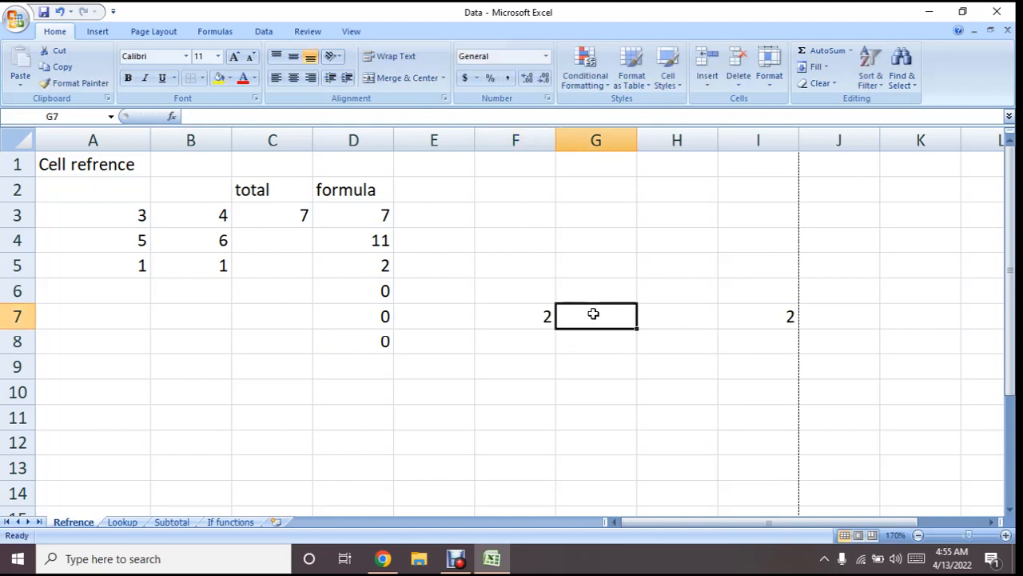
# Enter the value 2 in cell G7 and check the formula in cell I7
pyautogui.write('2')
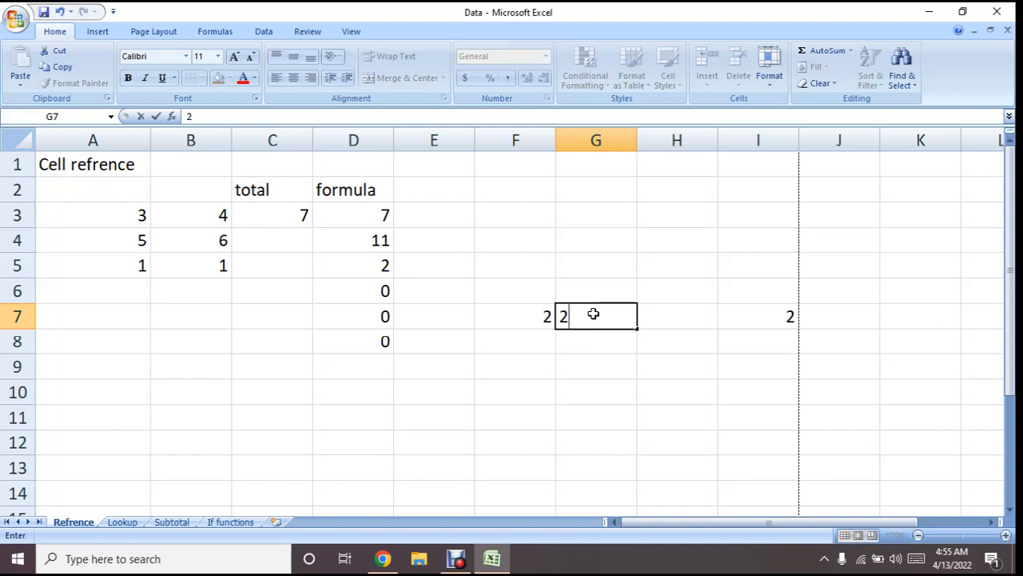
pyautogui.press('Return')
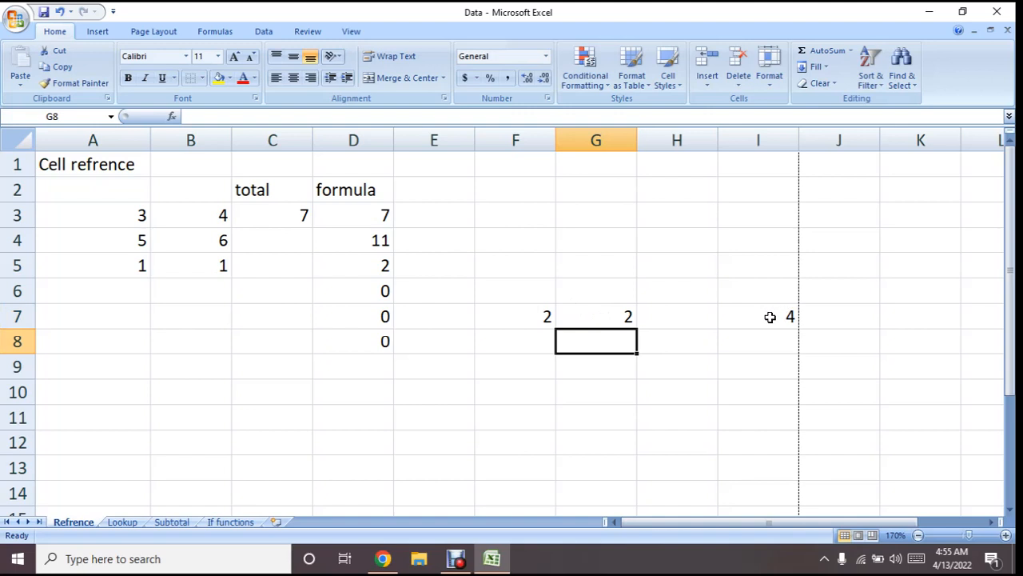
pyautogui.click(743, 320)
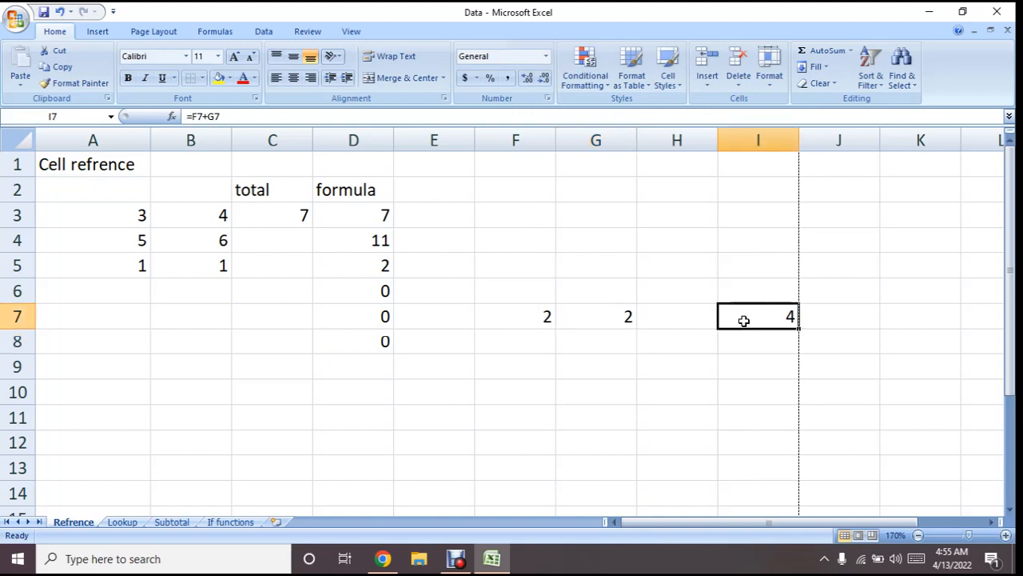
# Clear the contents of cells F7 to I7 and A5 to D8, and check the remaining formulas in D3 and D4
pyautogui.click(530, 322)
pyautogui.moveTo(530, 323); pyautogui.dragTo(748, 325)
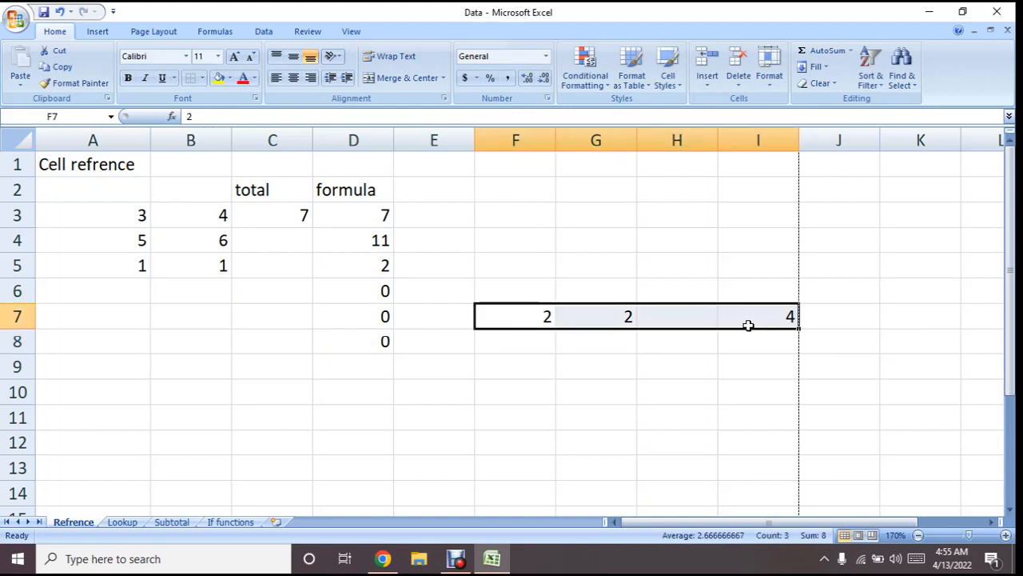
pyautogui.press('Delete')
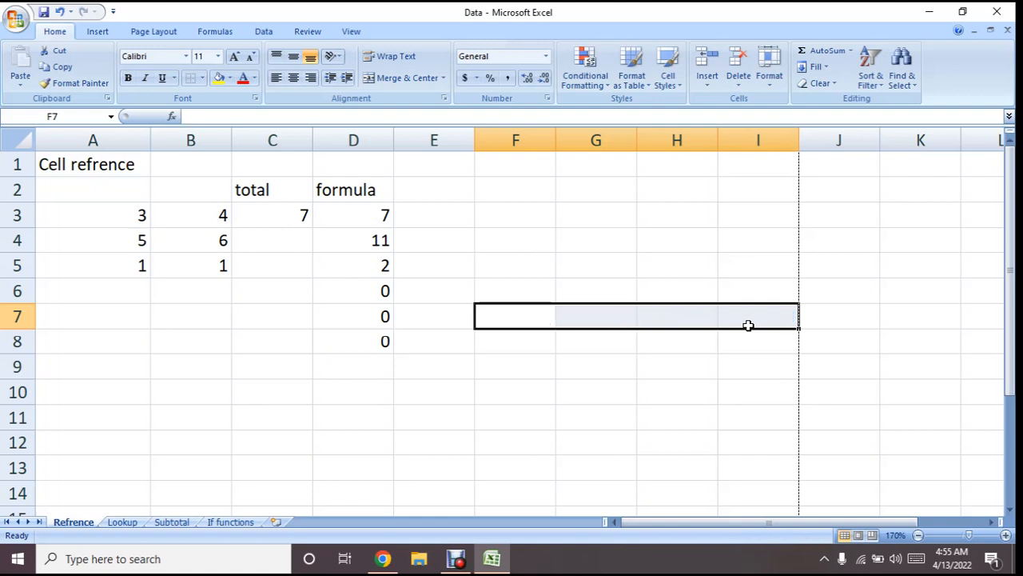
pyautogui.moveTo(358, 341); pyautogui.dragTo(144, 267)
pyautogui.press('Delete')
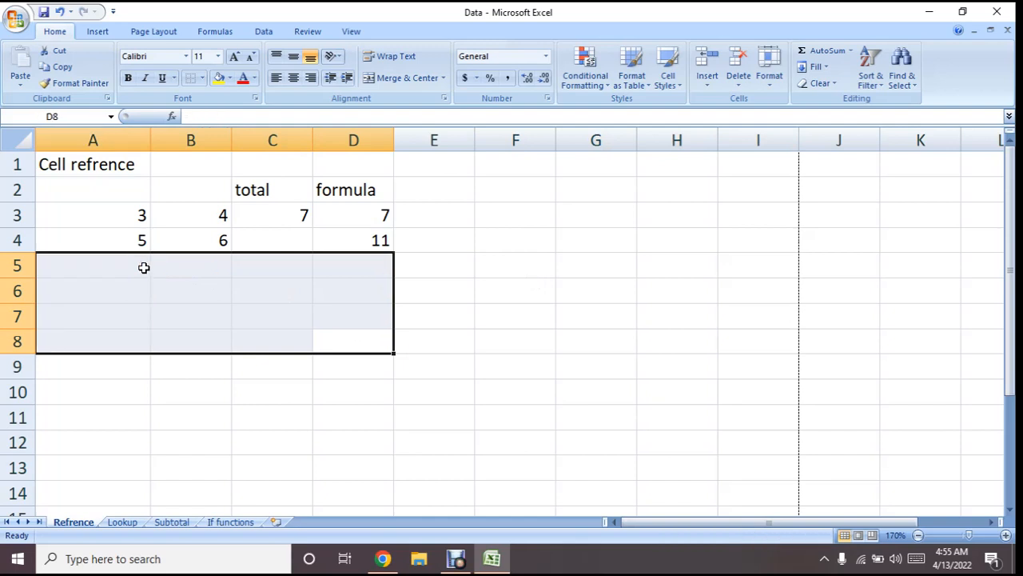
pyautogui.click(341, 215)
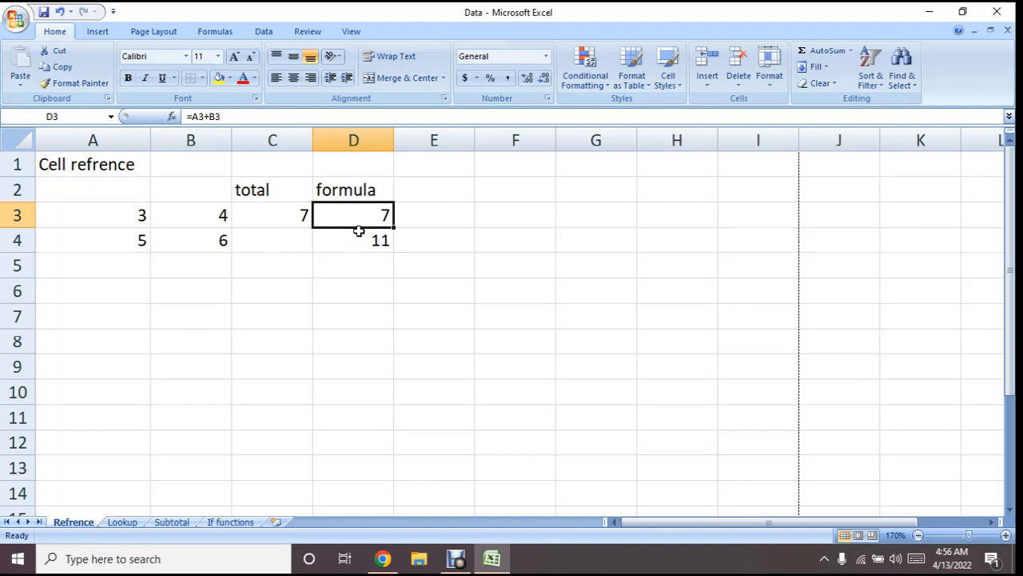
pyautogui.click(359, 238)
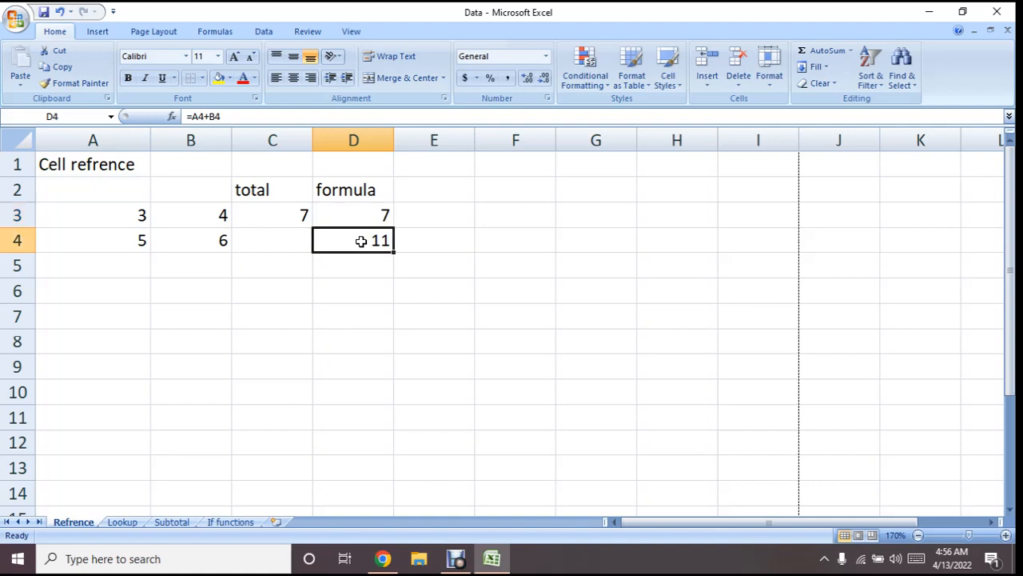
# Enter the heading "Relative Refrence & Absolute Refrence" in cell C1
pyautogui.click(265, 160)
pyautogui.write('Re')
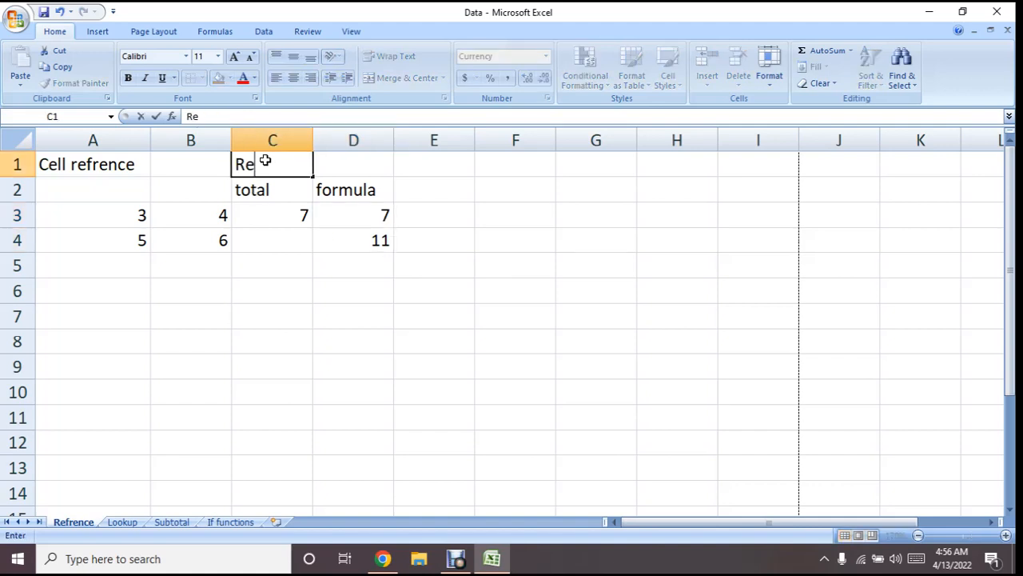
pyautogui.write('lative')
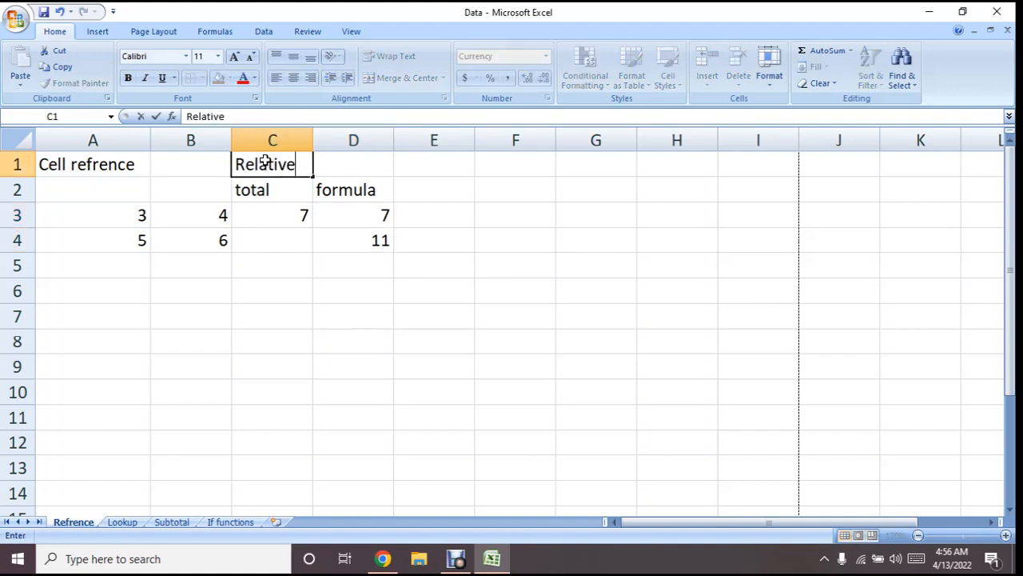
pyautogui.write(' Refren')
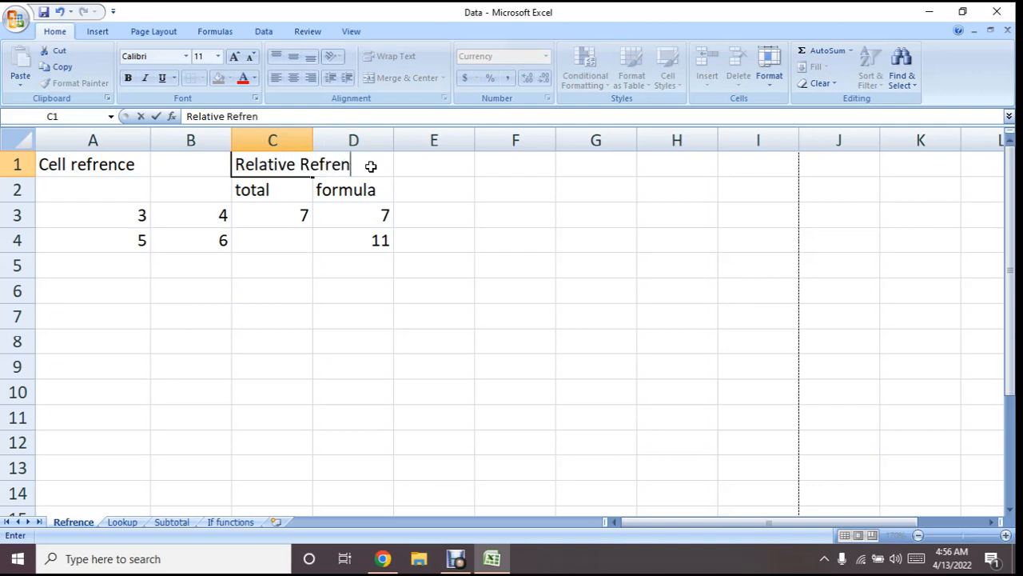
pyautogui.write('ce & Absolute Refrence')
pyautogui.click(443, 205)
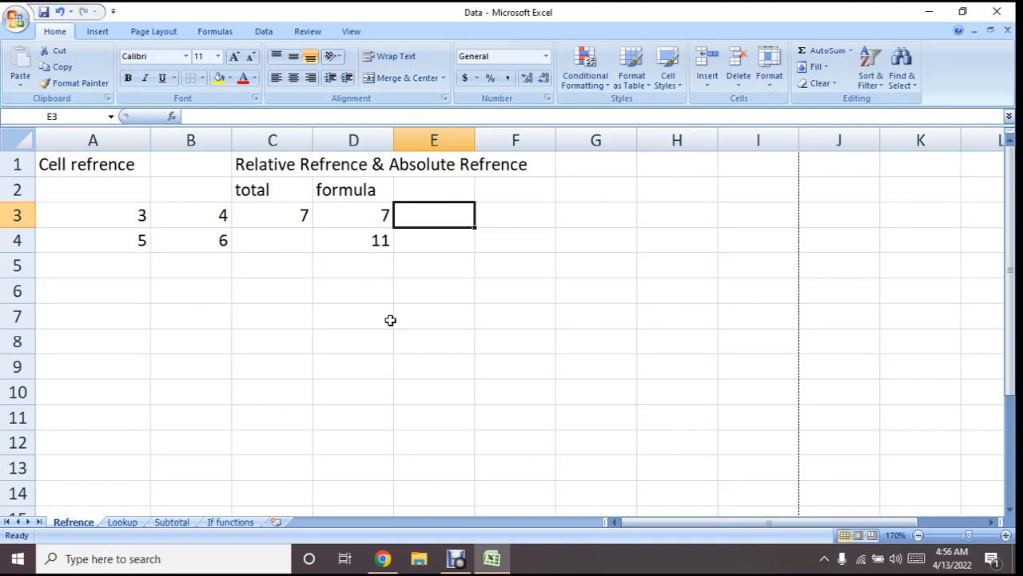
# Enter the label "multiple of" in cell B6
pyautogui.click(142, 312)
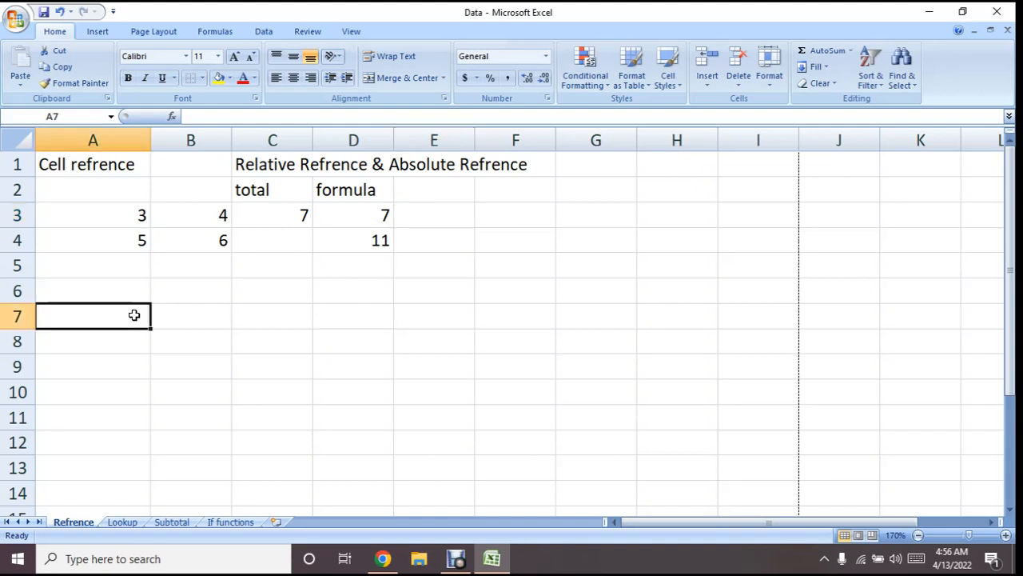
pyautogui.click(192, 295)
pyautogui.write('multiple')
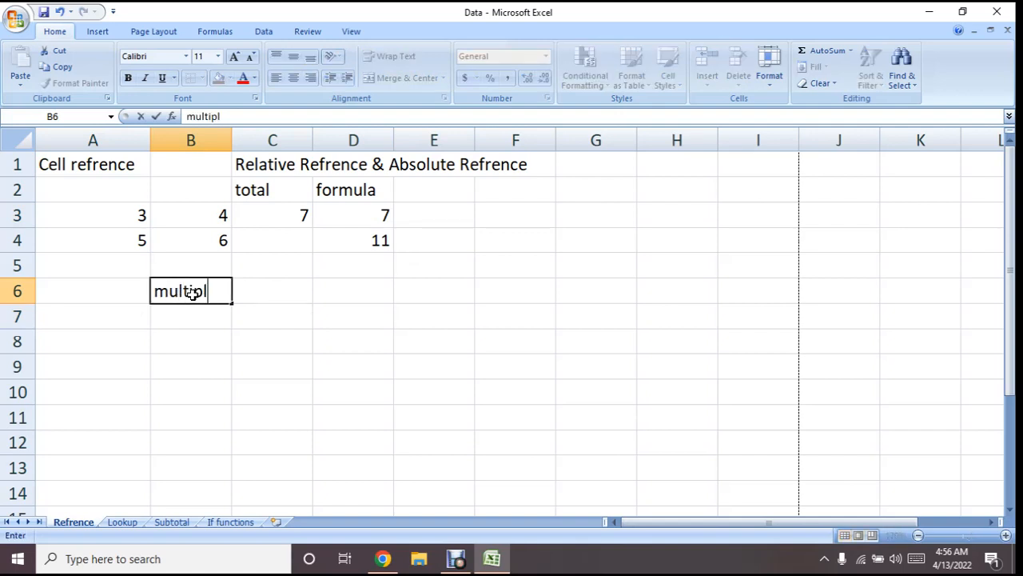
pyautogui.click(272, 299)
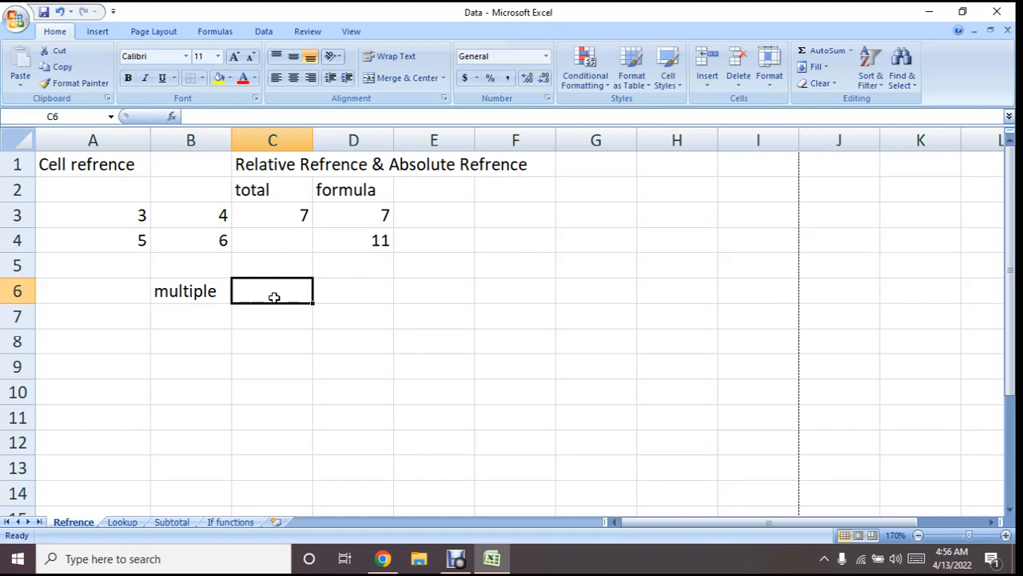
pyautogui.click(214, 298)
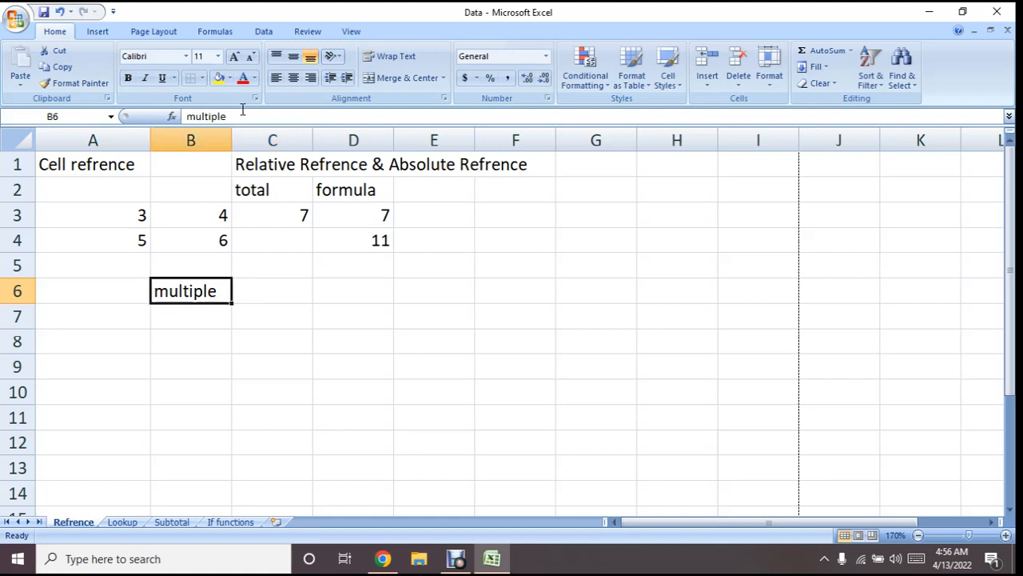
pyautogui.click(244, 116)
pyautogui.write('of')
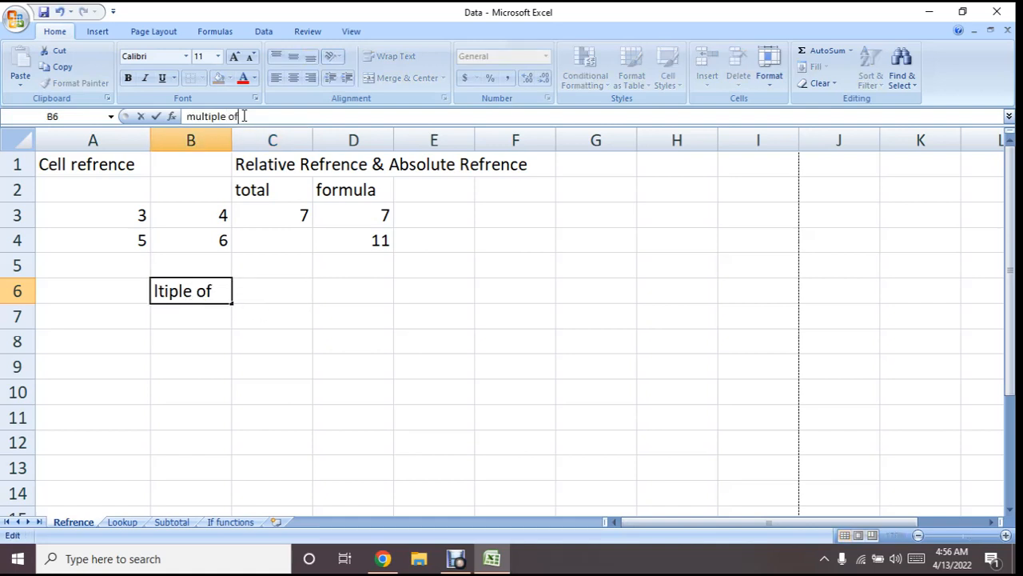
# Enter the value 2 in cell C6 and autofit column B to the width of its label
pyautogui.click(269, 293)
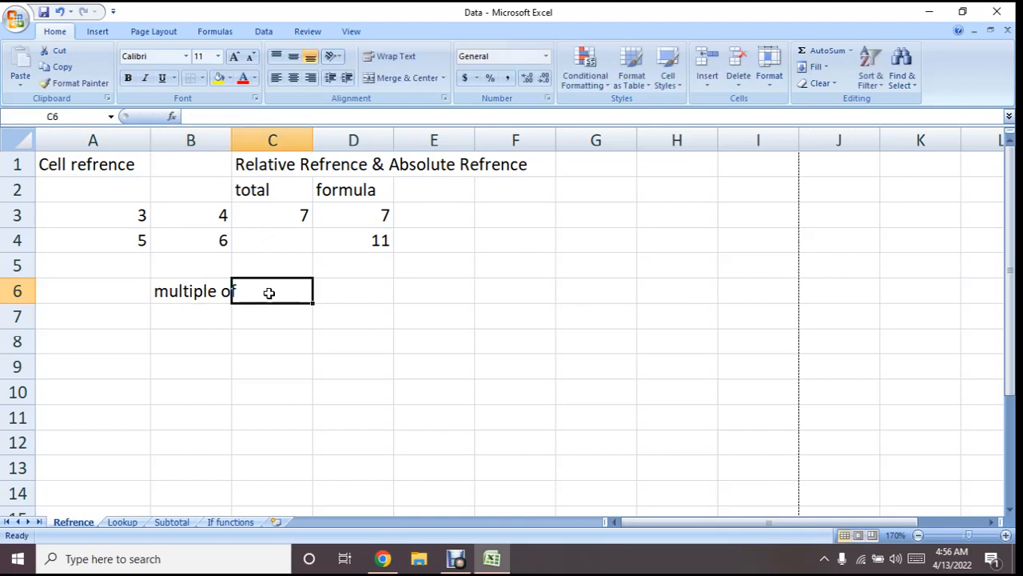
pyautogui.write('2')
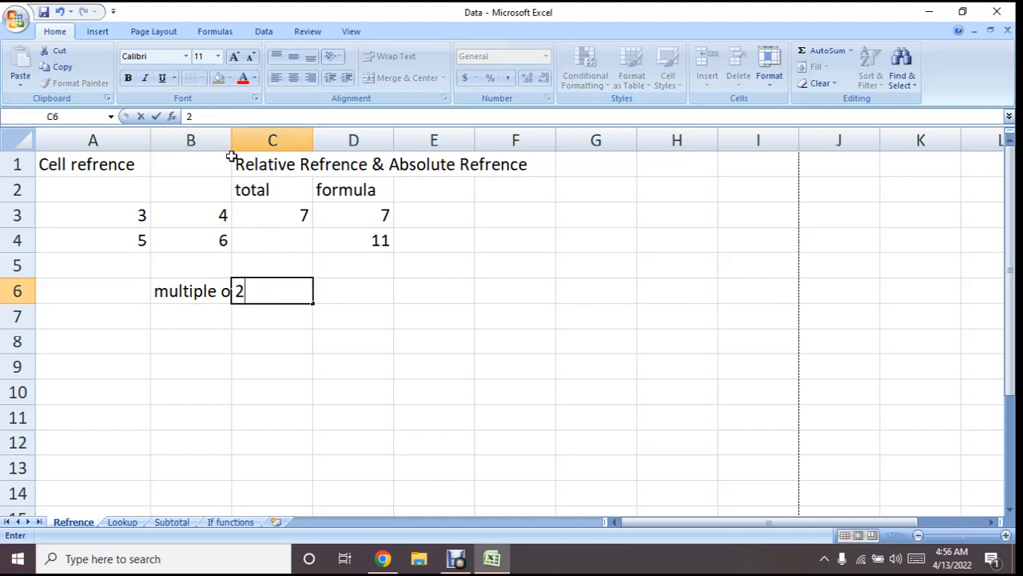
pyautogui.click(269, 210)
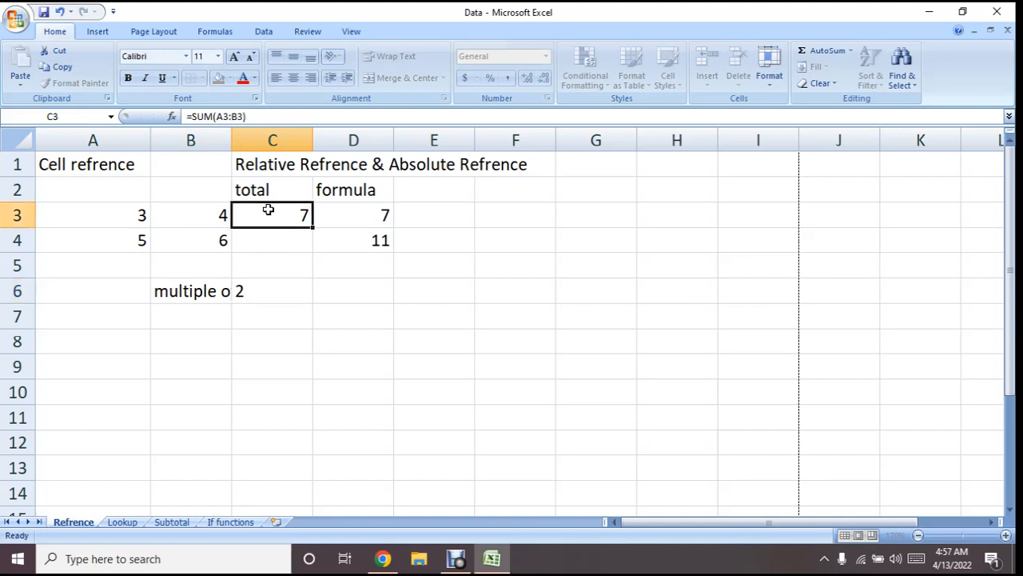
pyautogui.doubleClick(234, 139)
pyautogui.click(296, 311)
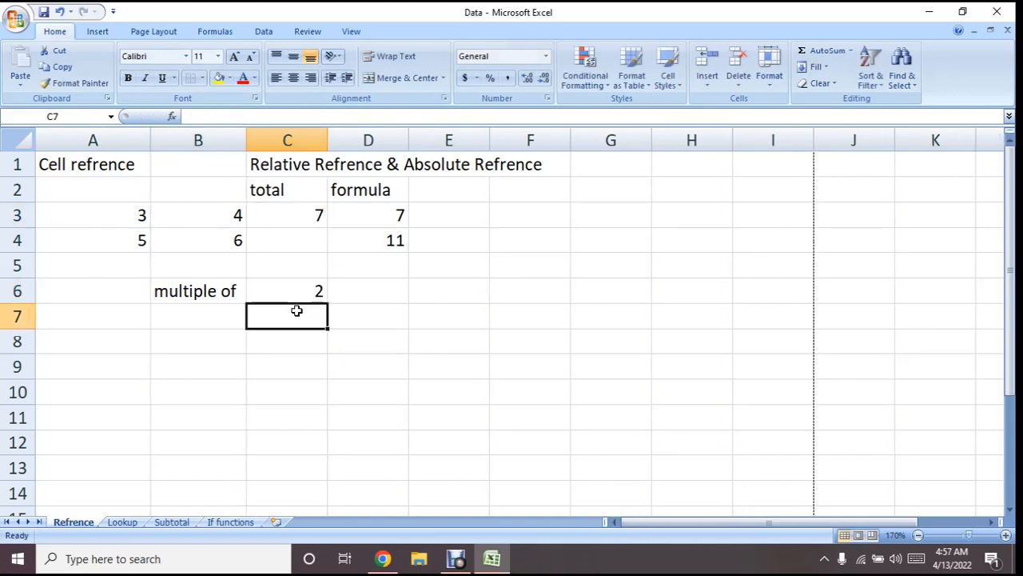
# Enter the numbers 1 to 5 down cells B7 to B11
pyautogui.click(238, 326)
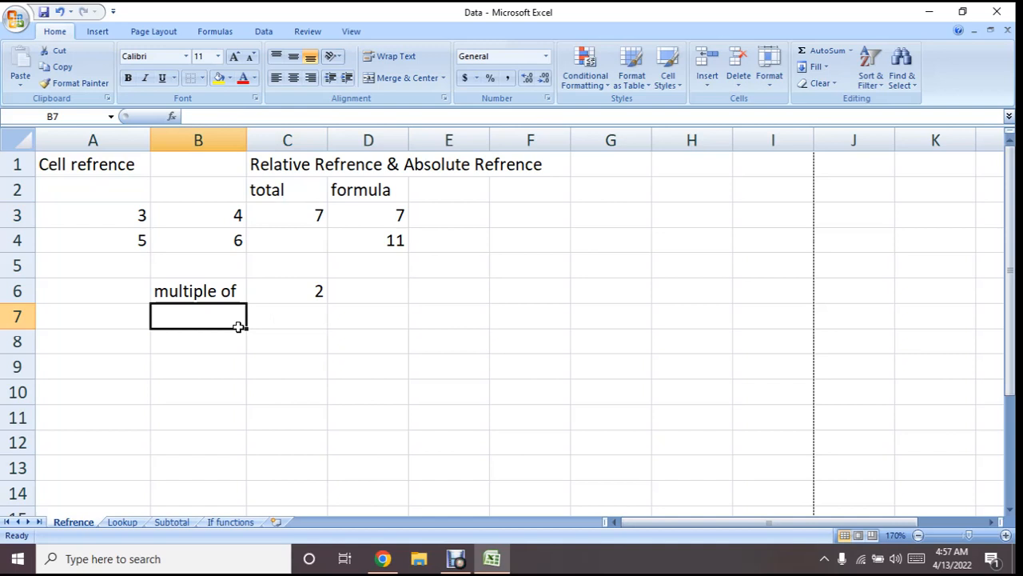
pyautogui.write('1')
pyautogui.press('Return')
pyautogui.write('1')
pyautogui.press('BackSpace')
pyautogui.write('2')
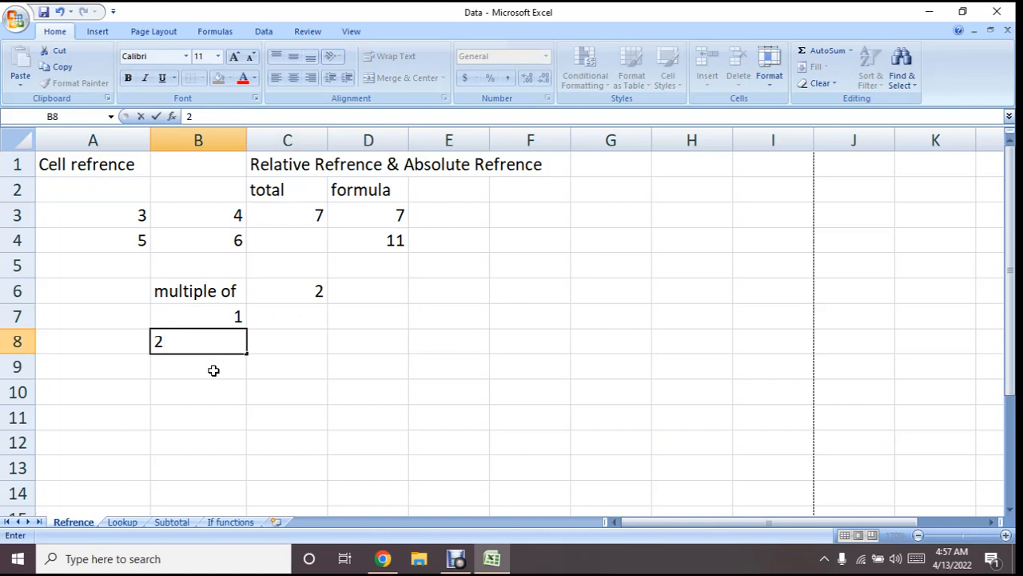
pyautogui.press('Return')
pyautogui.write('3')
pyautogui.press('Return')
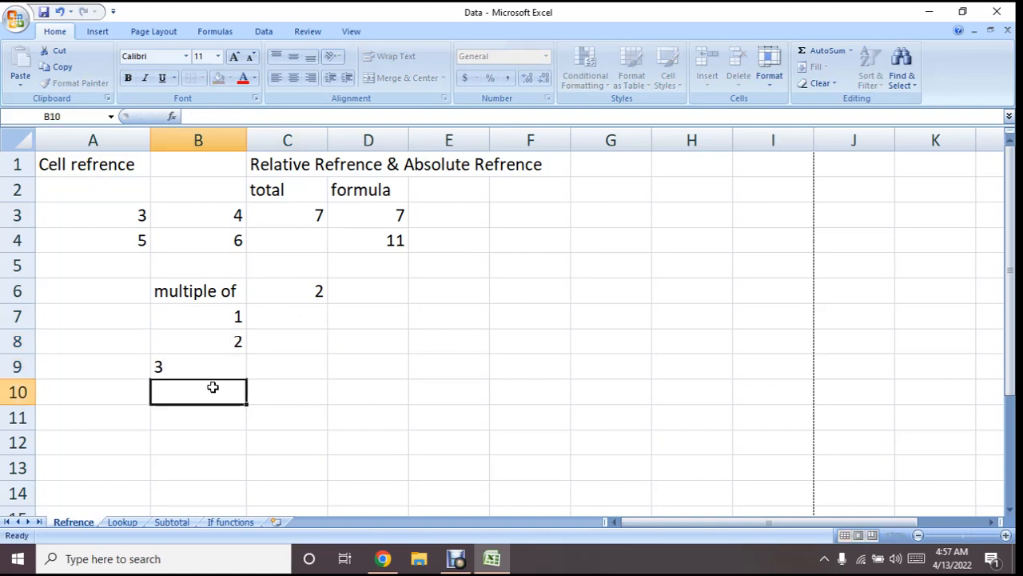
pyautogui.write('4')
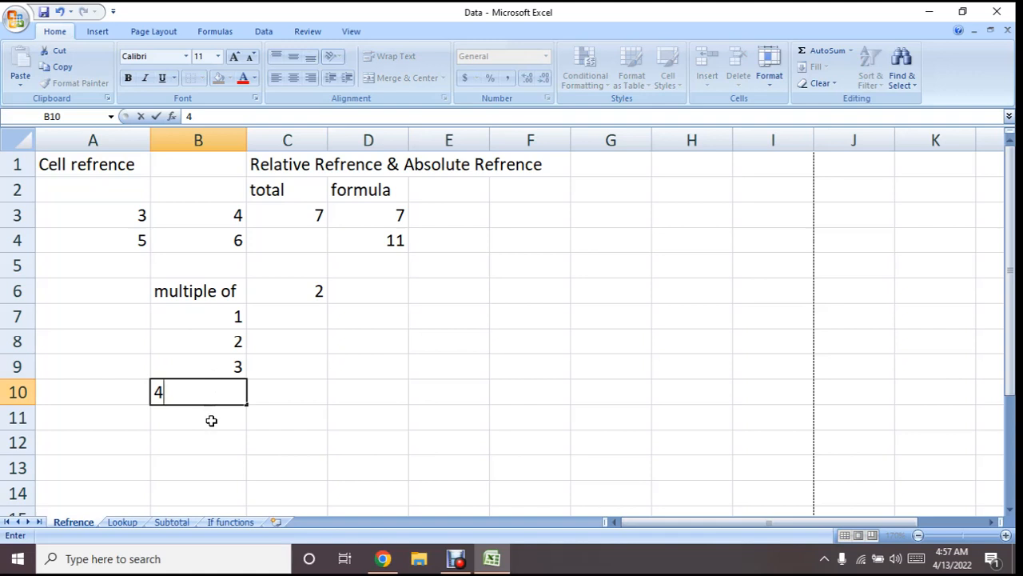
pyautogui.press('Return')
pyautogui.write('5')
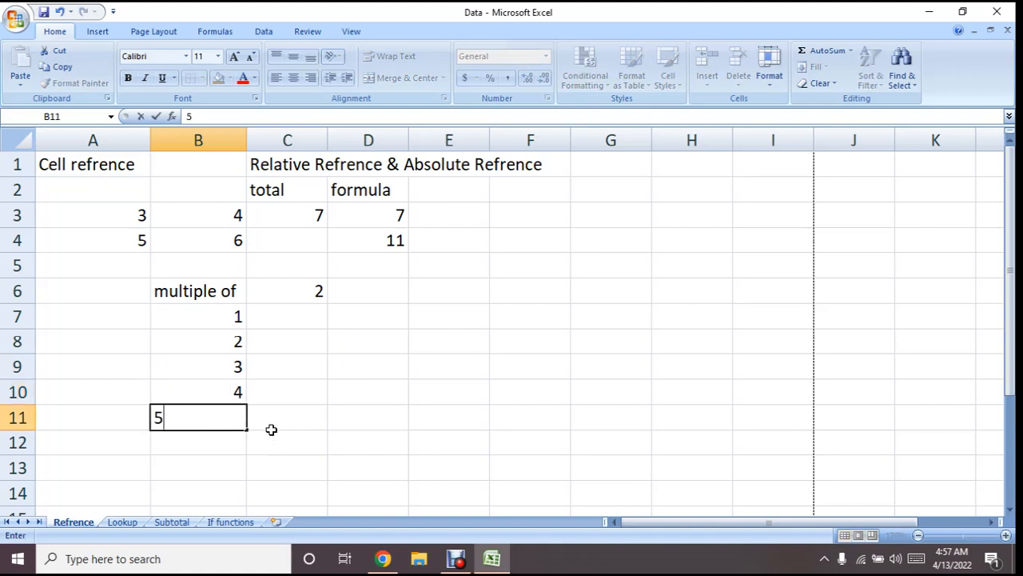
pyautogui.click(295, 421)
# Enter the formula =B7*C6 in cell D7 to multiply the first number by the value beside the label
pyautogui.click(372, 321)
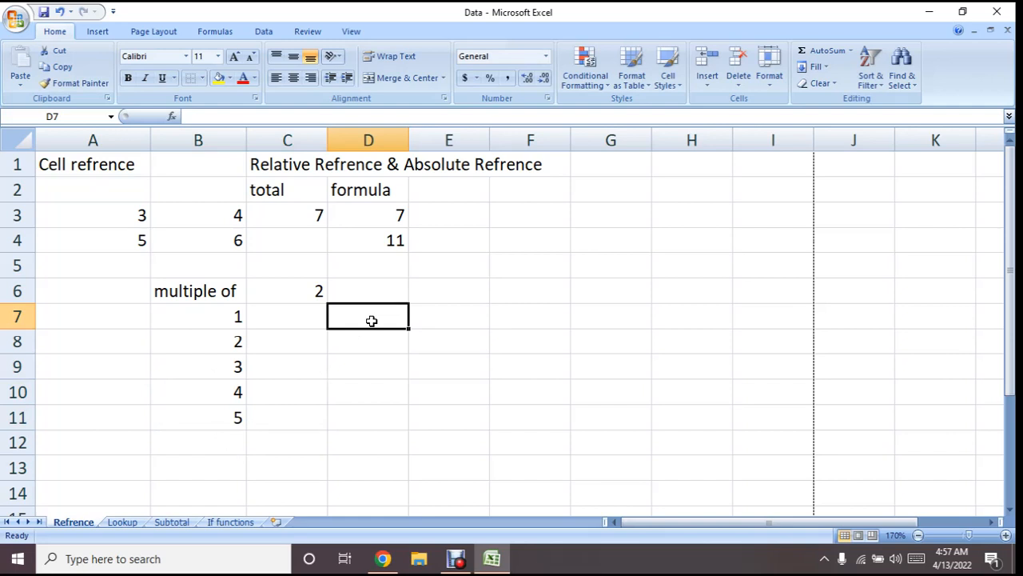
pyautogui.write('=')
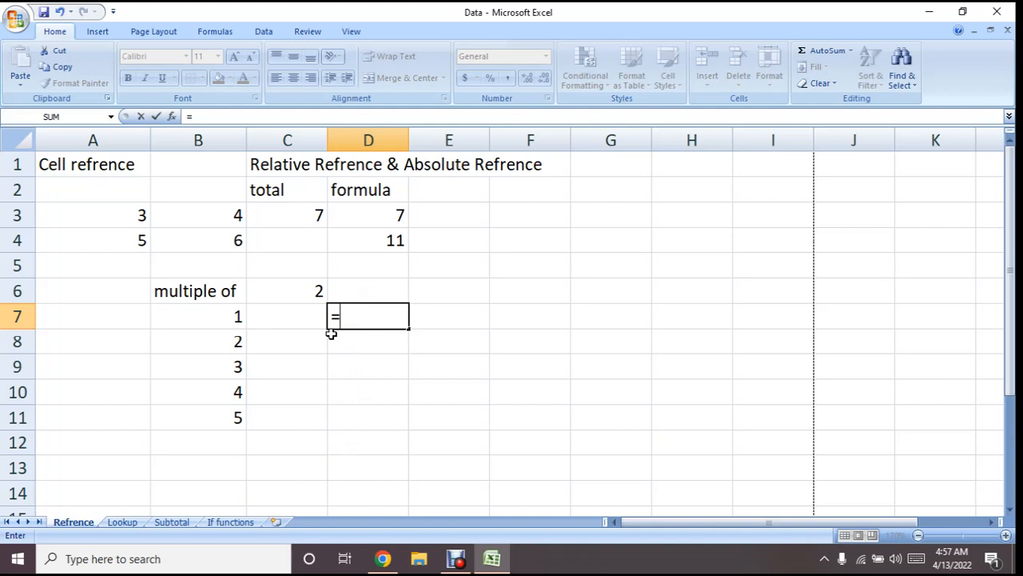
pyautogui.click(226, 317)
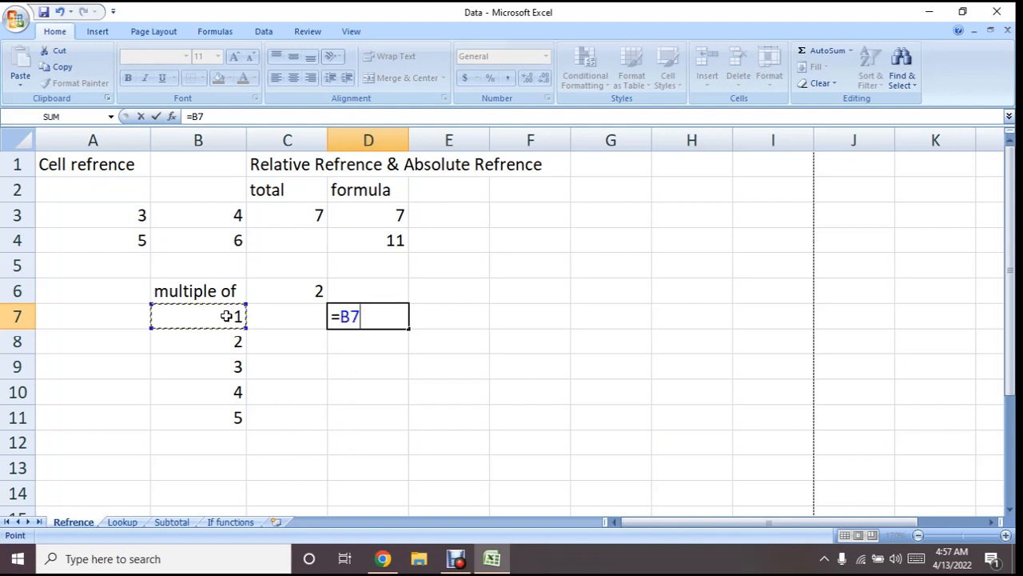
pyautogui.write('*')
pyautogui.click(276, 291)
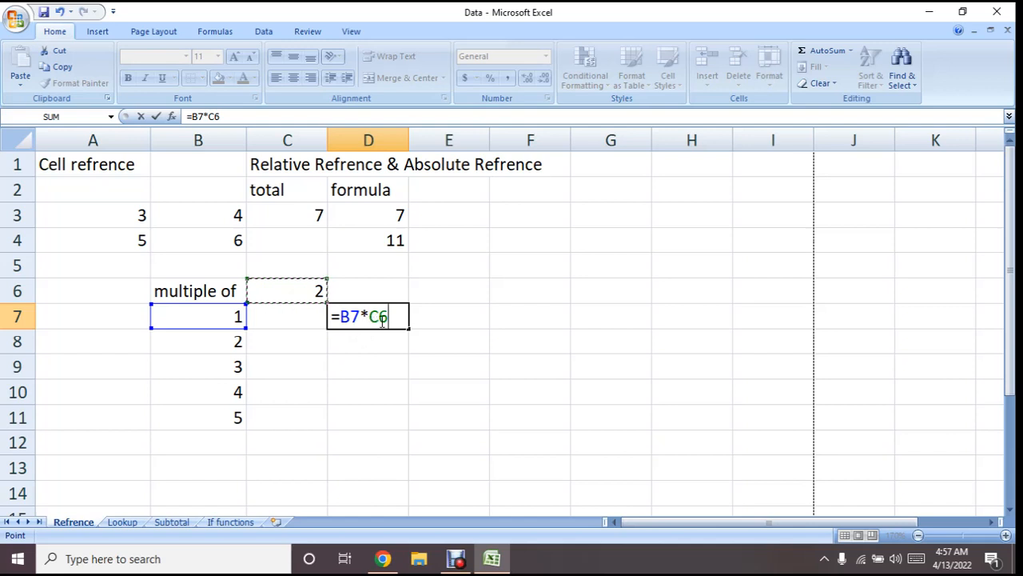
pyautogui.press('Return')
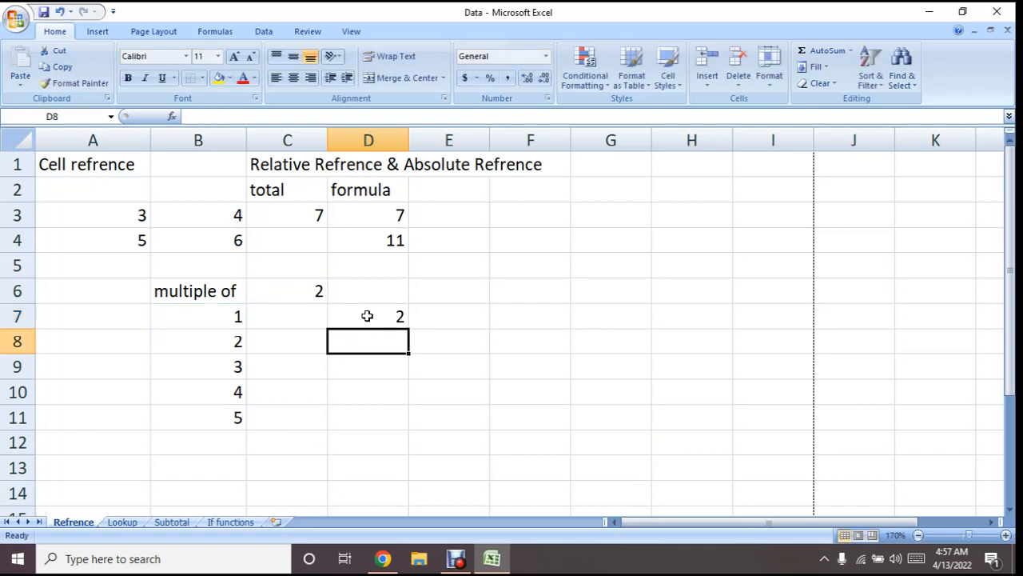
# Examine the multiplication formula in D7 and the cells it refers to, leaving D7 selected
pyautogui.click(367, 315)
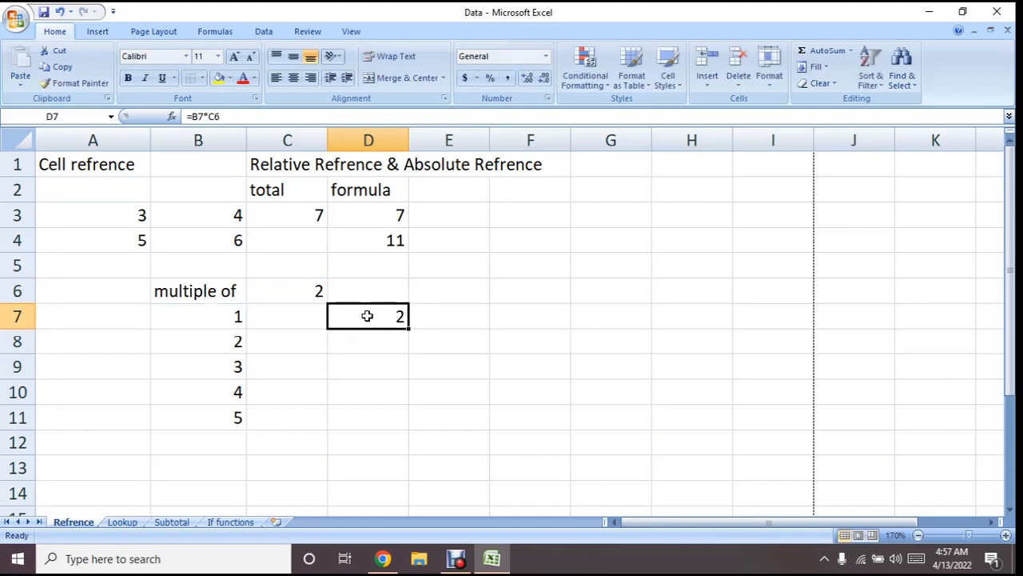
pyautogui.click(244, 110)
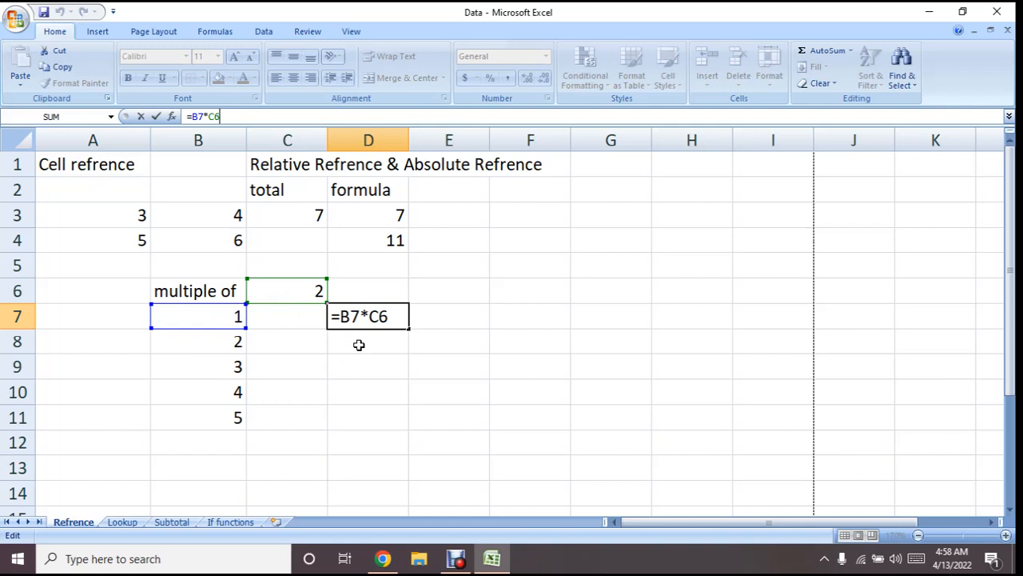
pyautogui.press('Return')
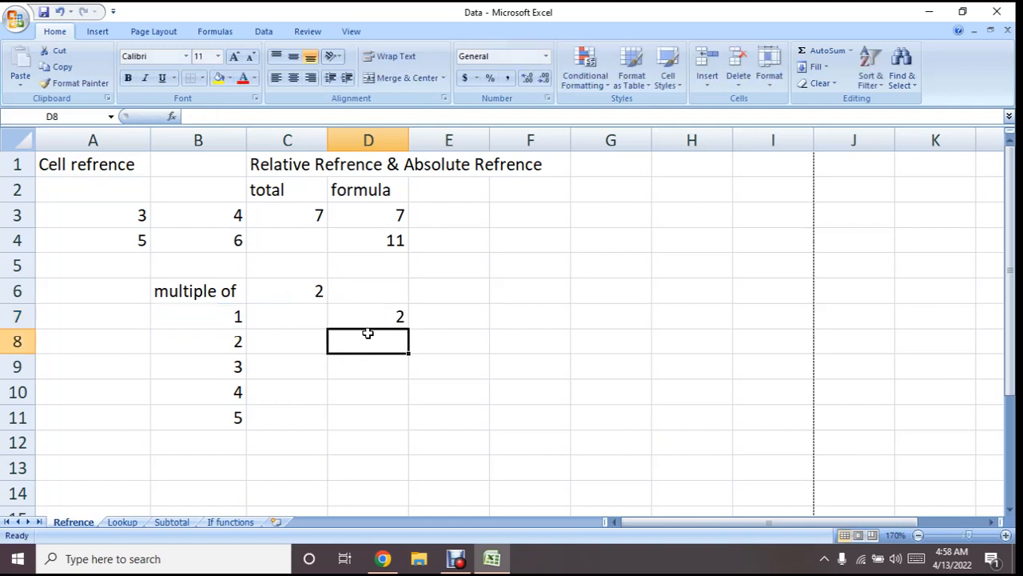
pyautogui.click(379, 312)
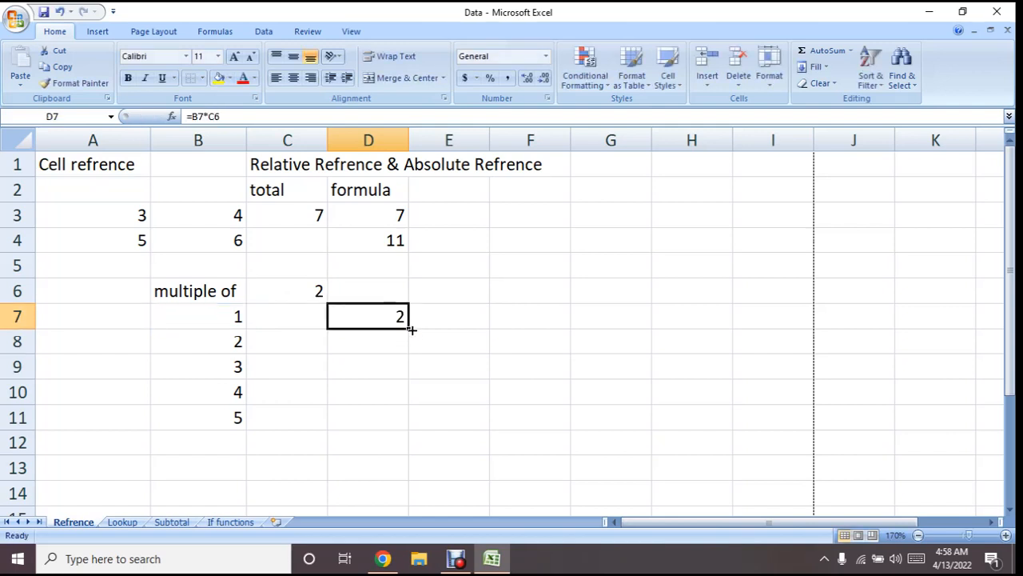
# Fill the relative multiplication formula from D7 down through D11
pyautogui.moveTo(411, 329); pyautogui.dragTo(408, 422)
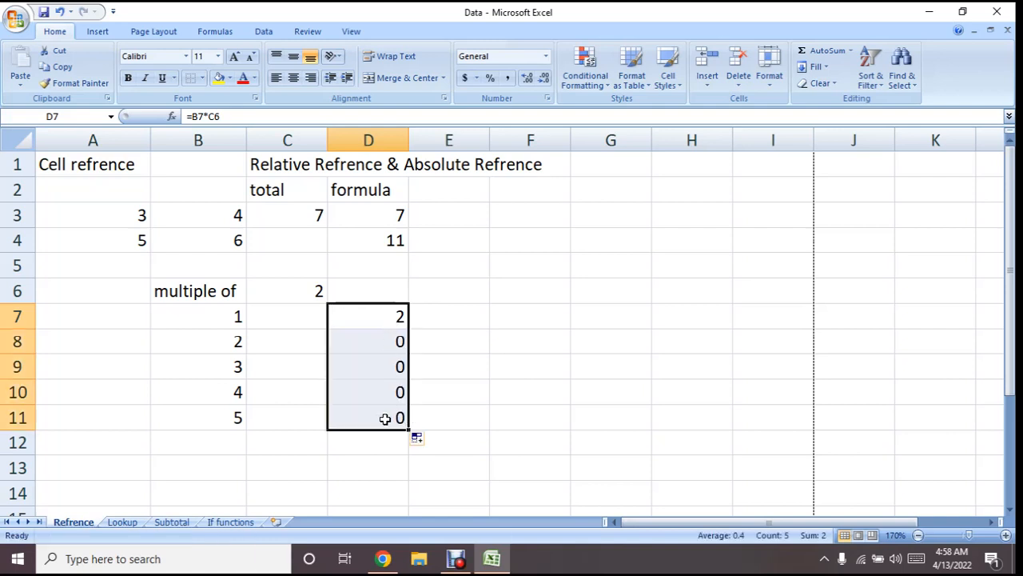
pyautogui.click(371, 318)
# Apply a thick box border around the multiplier cell C6
pyautogui.click(292, 293)
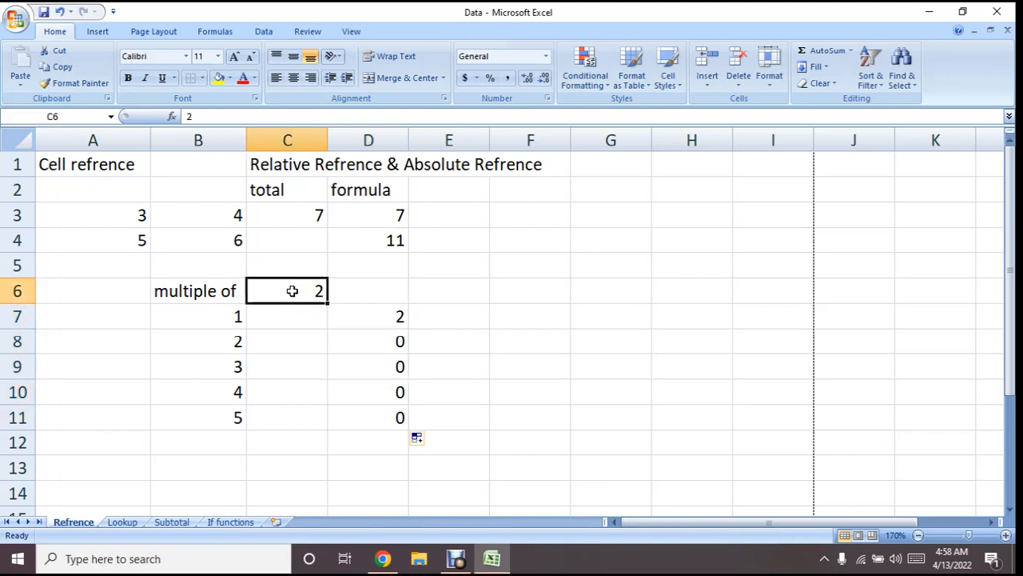
pyautogui.click(203, 80)
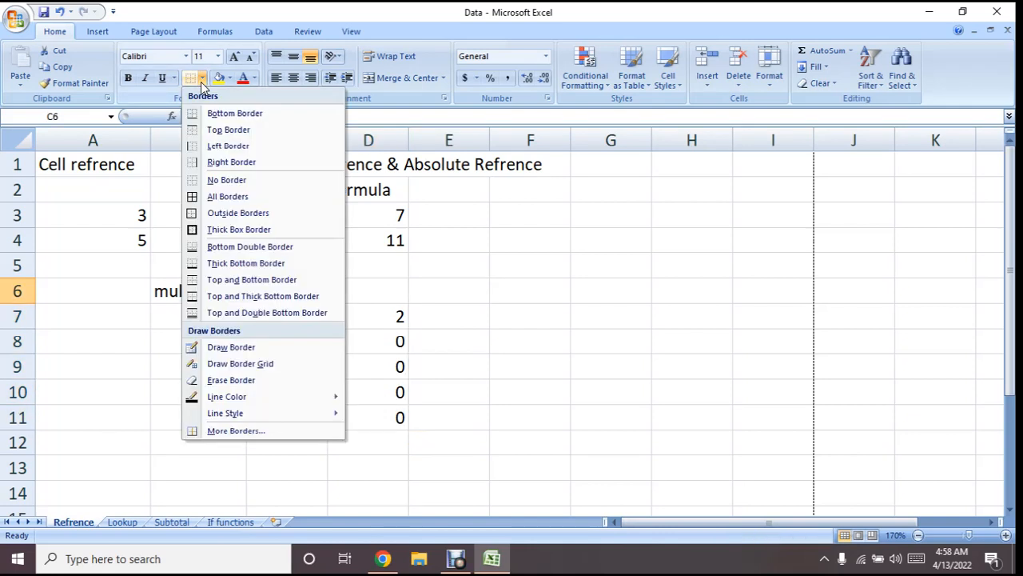
pyautogui.click(214, 230)
pyautogui.click(345, 294)
# Compare the formulas in D7 and D8 with the cells they refer to in columns B and C
pyautogui.click(312, 320)
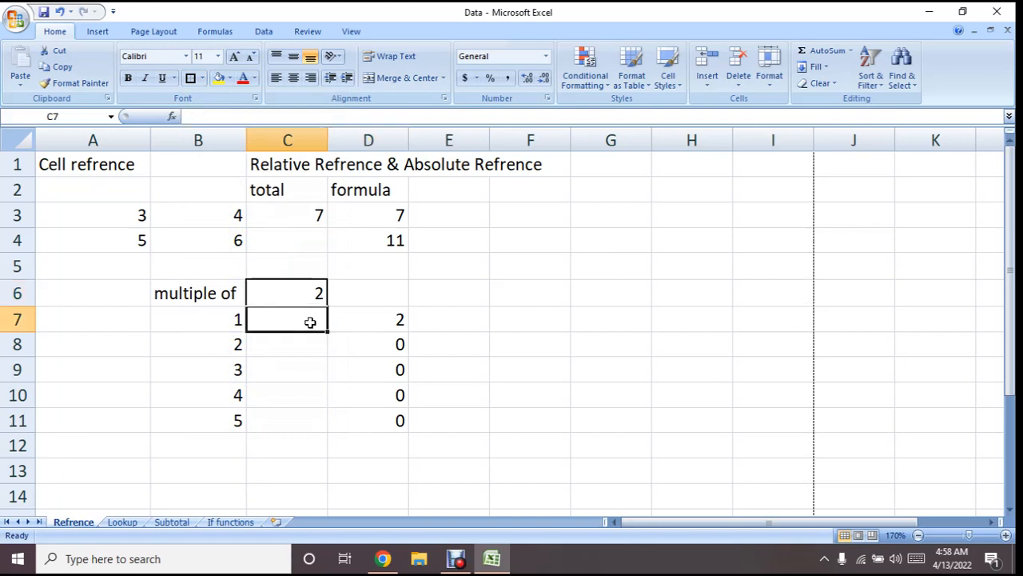
pyautogui.click(343, 347)
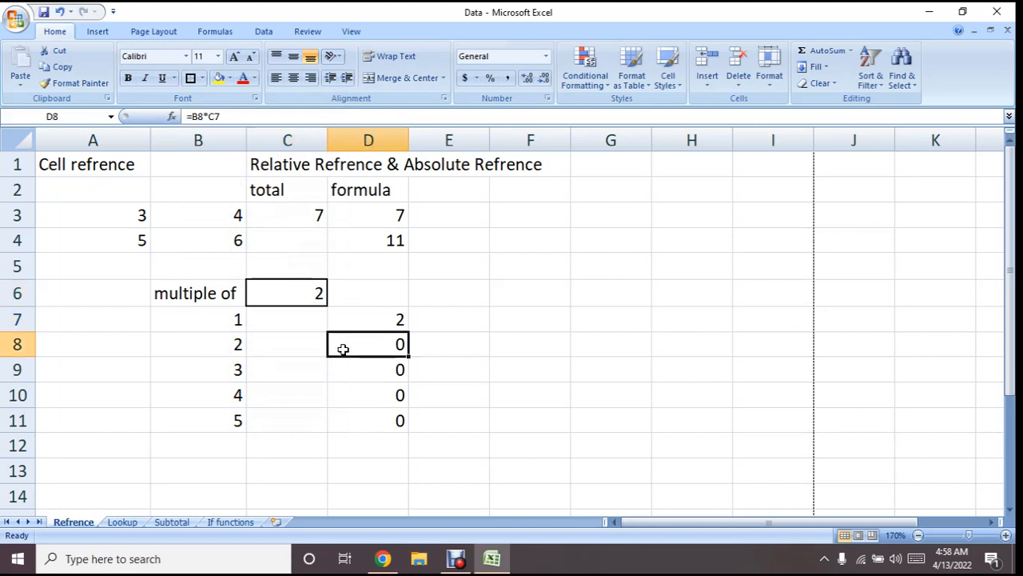
pyautogui.click(357, 323)
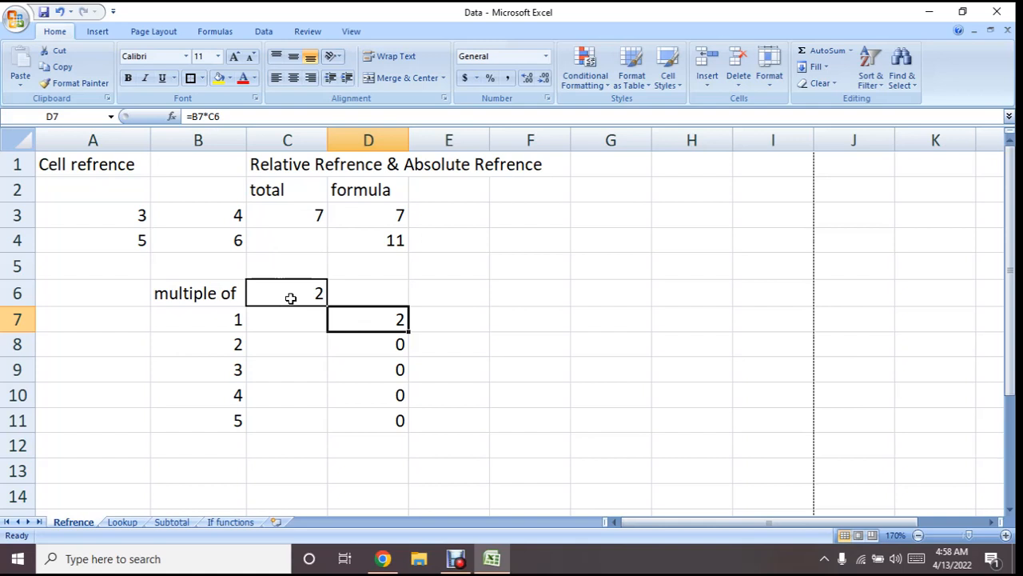
pyautogui.click(347, 345)
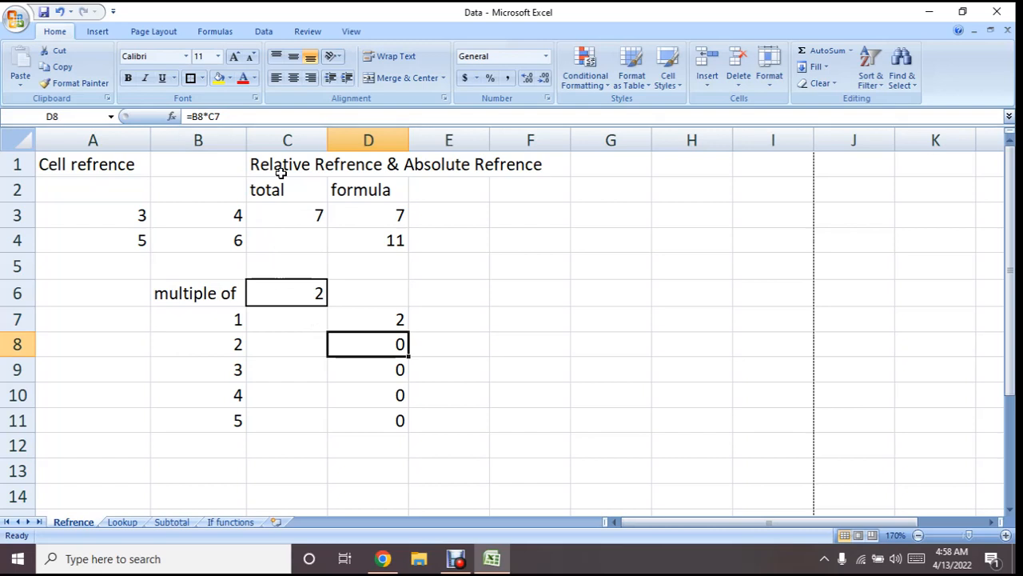
pyautogui.click(293, 318)
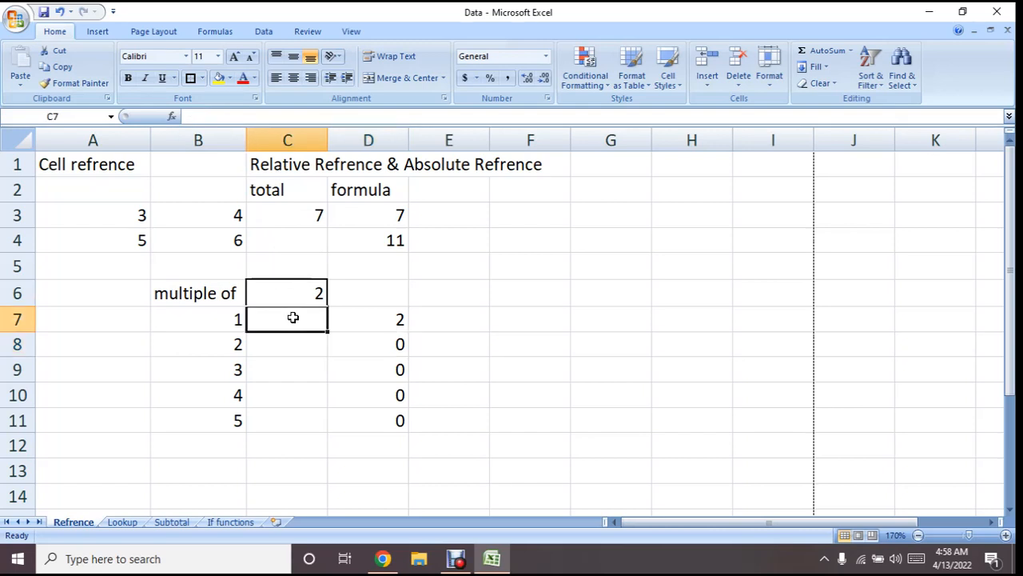
pyautogui.click(362, 348)
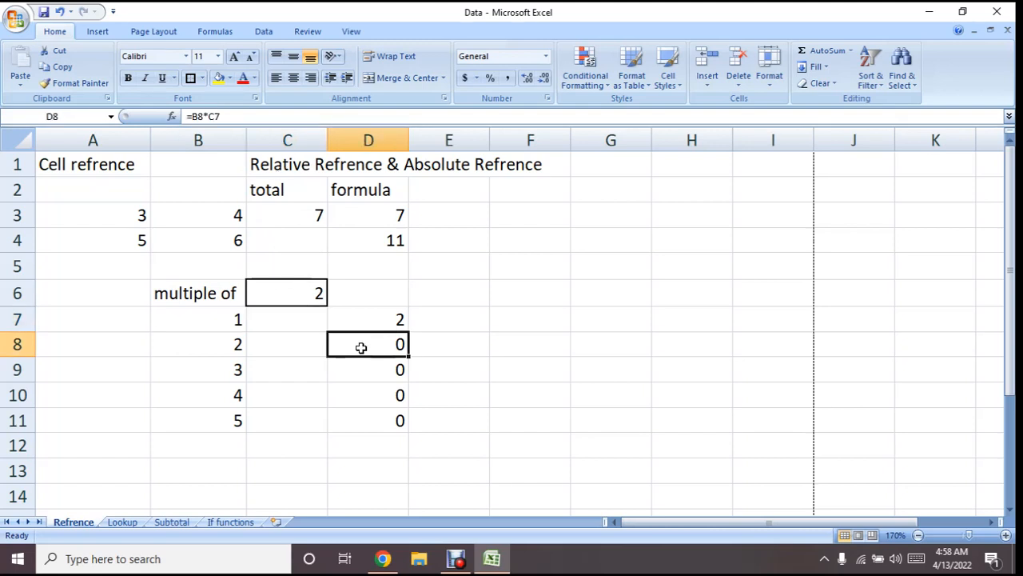
pyautogui.click(308, 294)
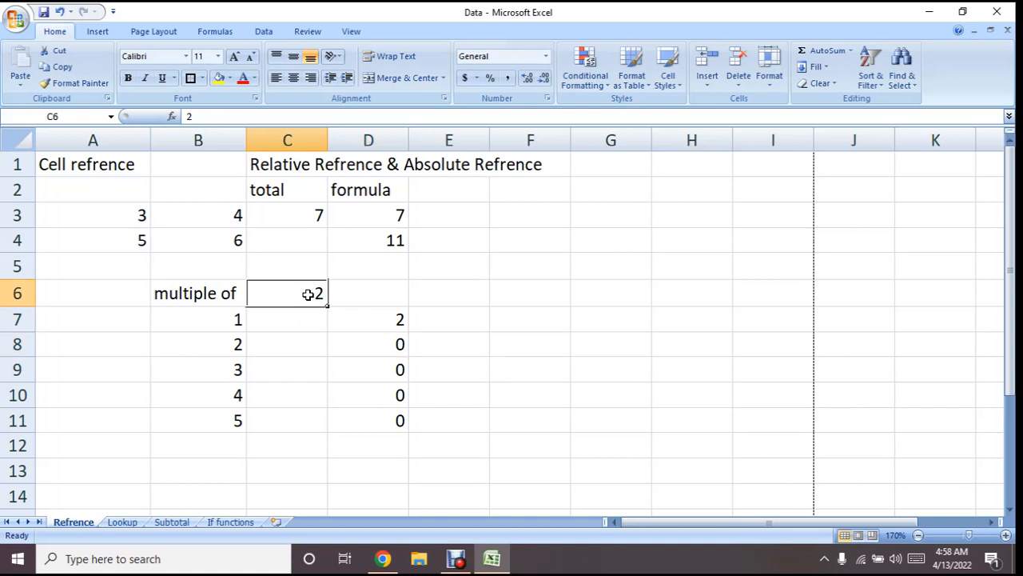
pyautogui.click(397, 320)
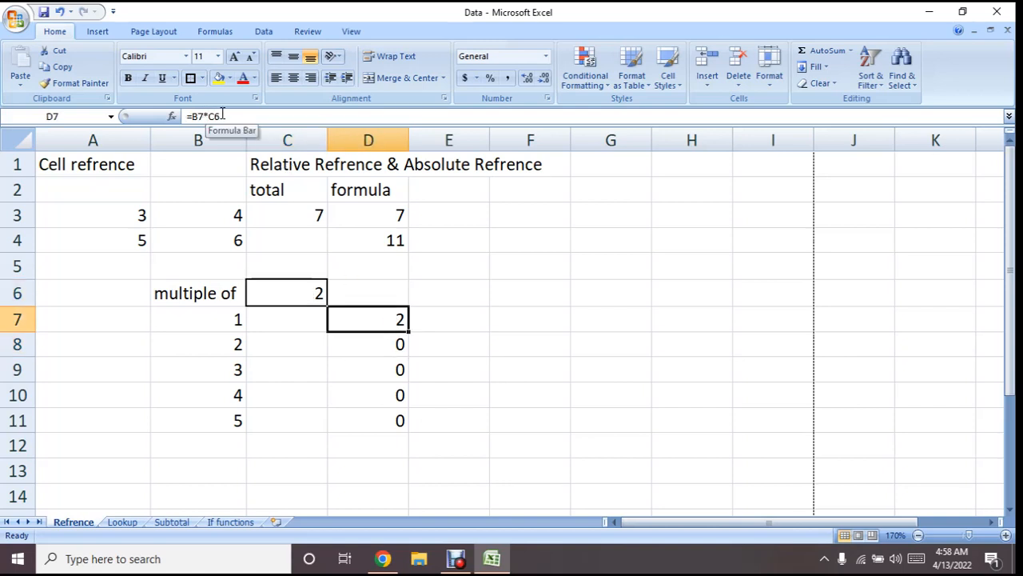
pyautogui.click(357, 353)
pyautogui.click(218, 349)
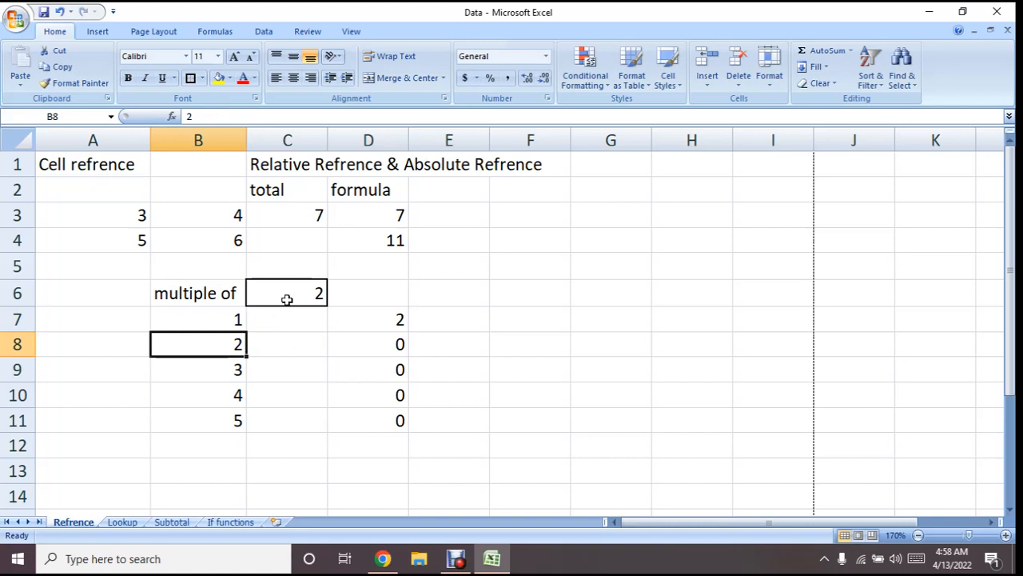
pyautogui.click(386, 344)
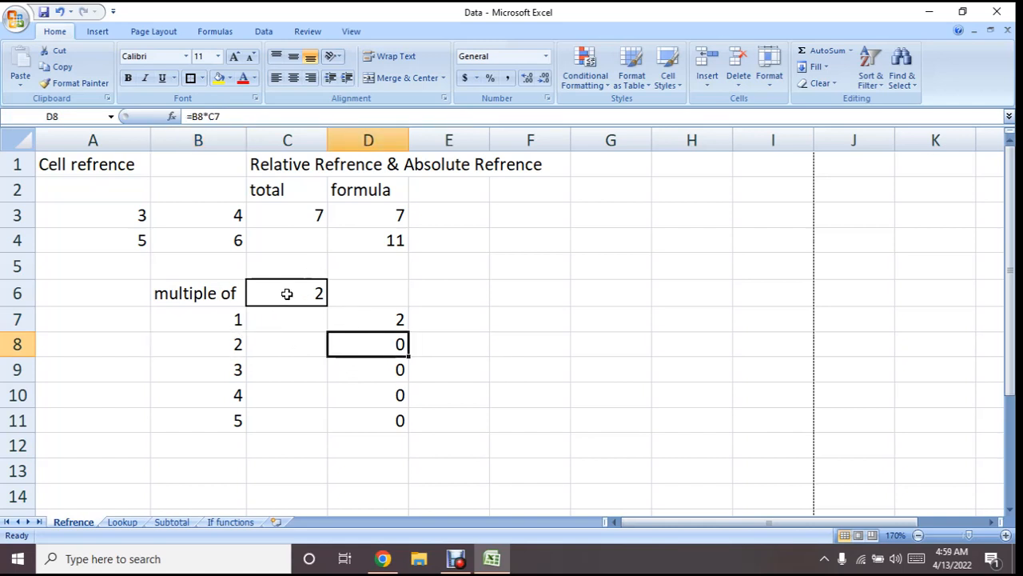
pyautogui.click(287, 294)
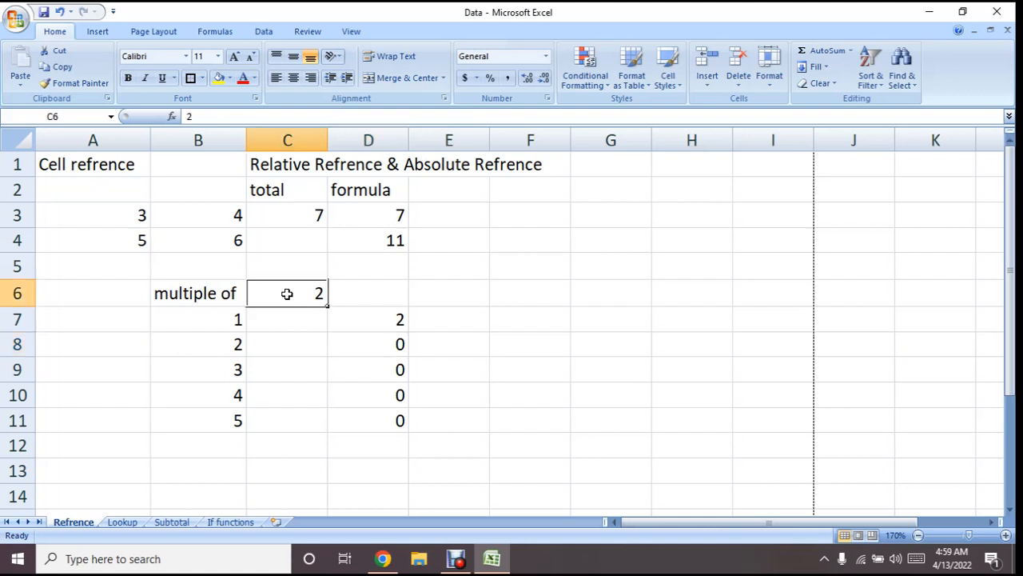
# Make the C6 reference in D7 absolute so the formula reads =B7*$C$6
pyautogui.click(370, 325)
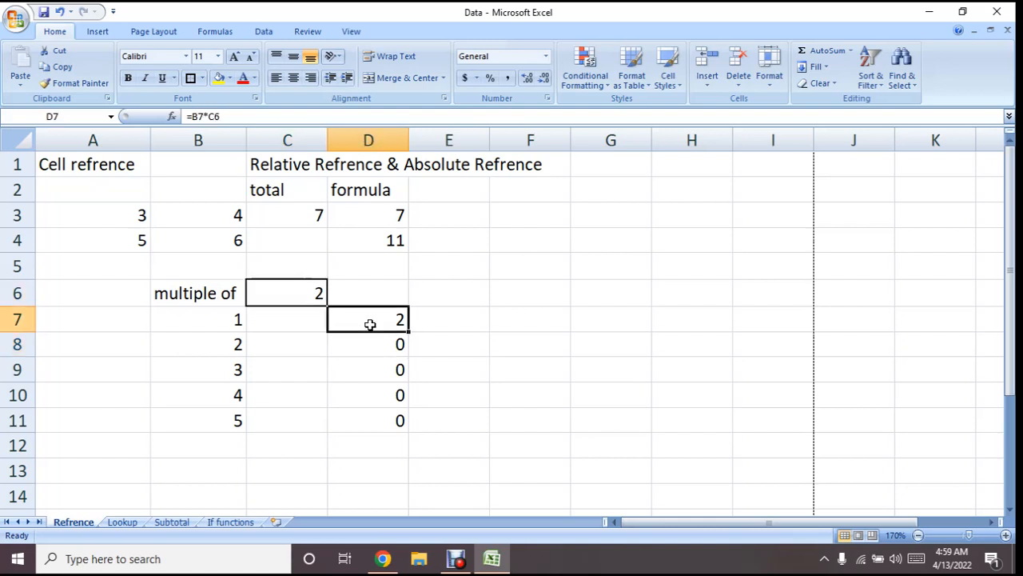
pyautogui.click(212, 116)
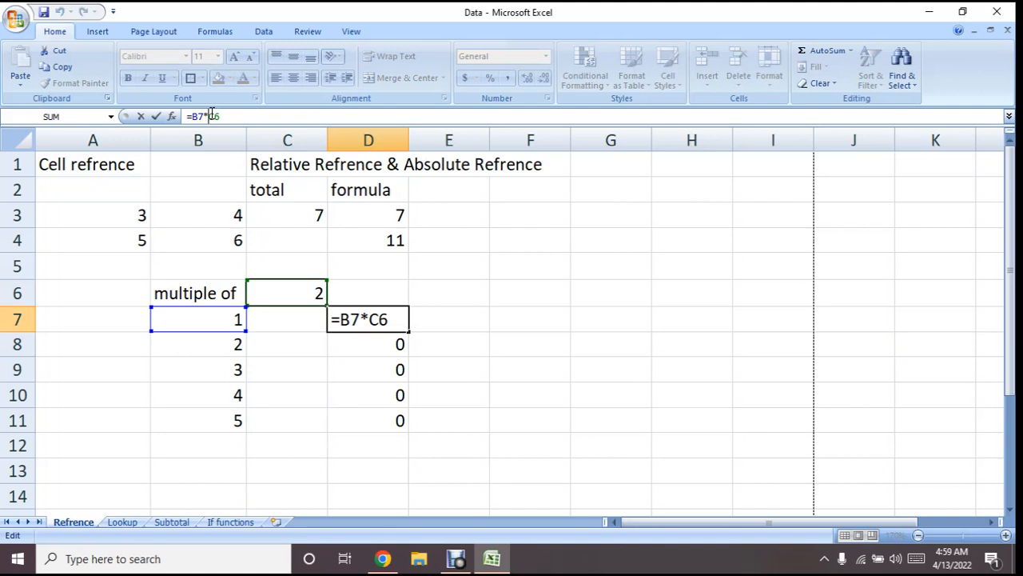
pyautogui.write('$C')
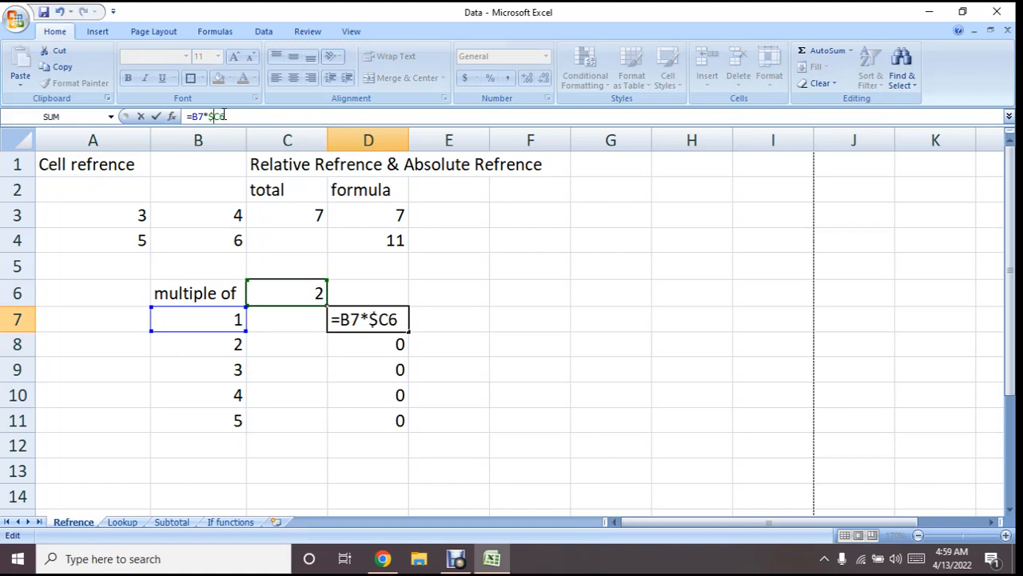
pyautogui.write('$')
pyautogui.press('Return')
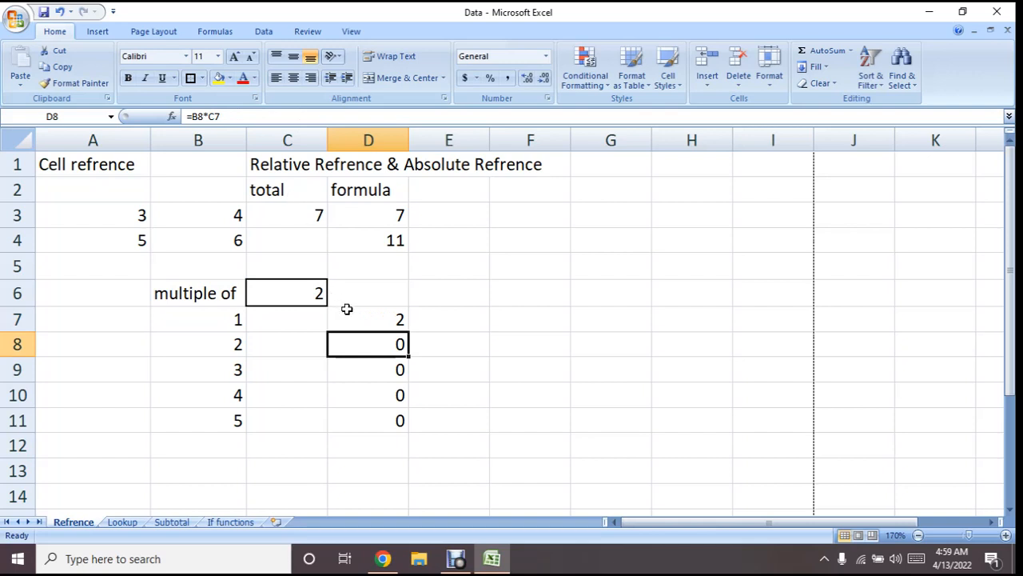
# Fill the absolute-reference formula from D7 down through D11
pyautogui.click(350, 314)
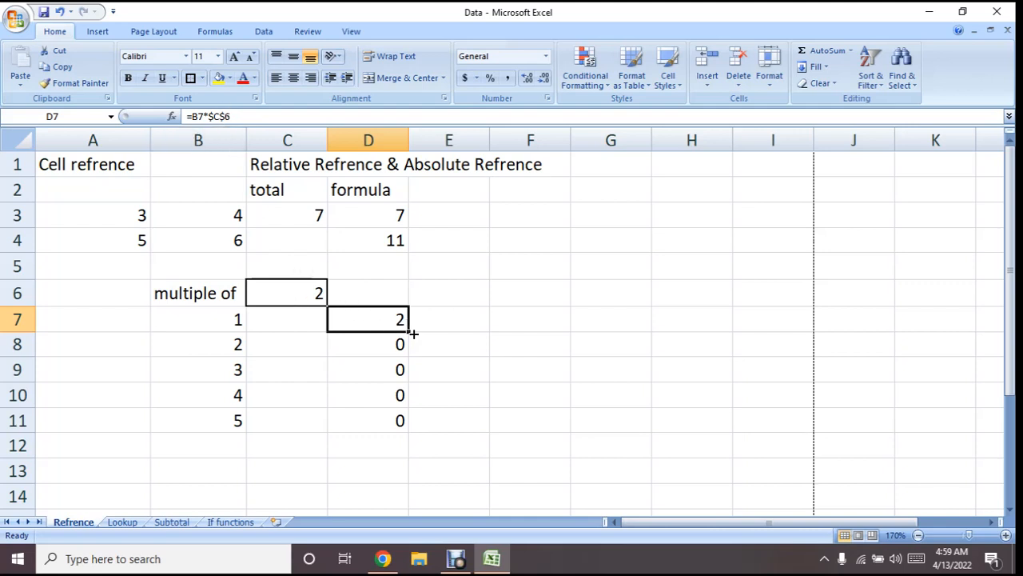
pyautogui.moveTo(412, 333); pyautogui.dragTo(411, 429)
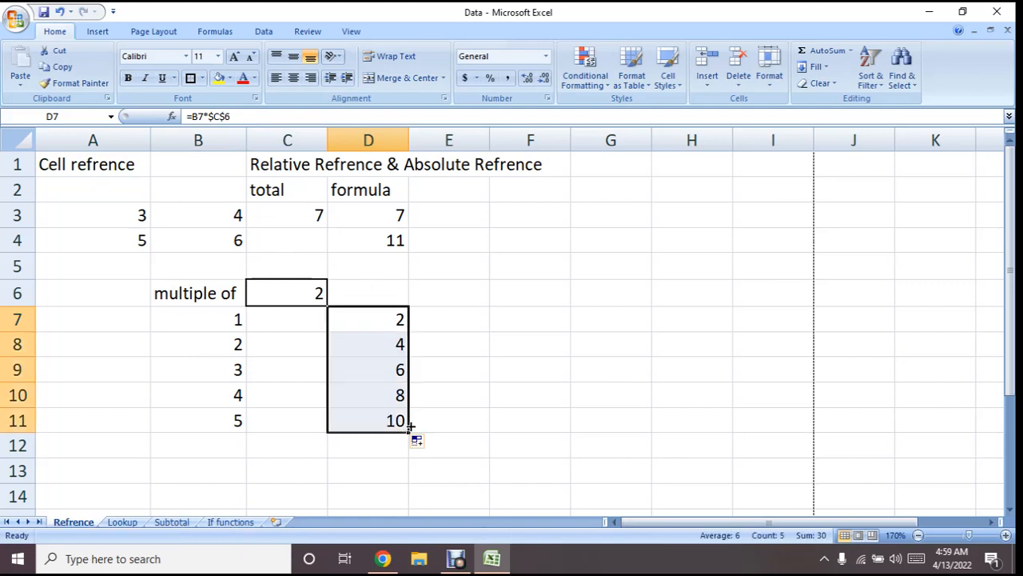
pyautogui.click(450, 352)
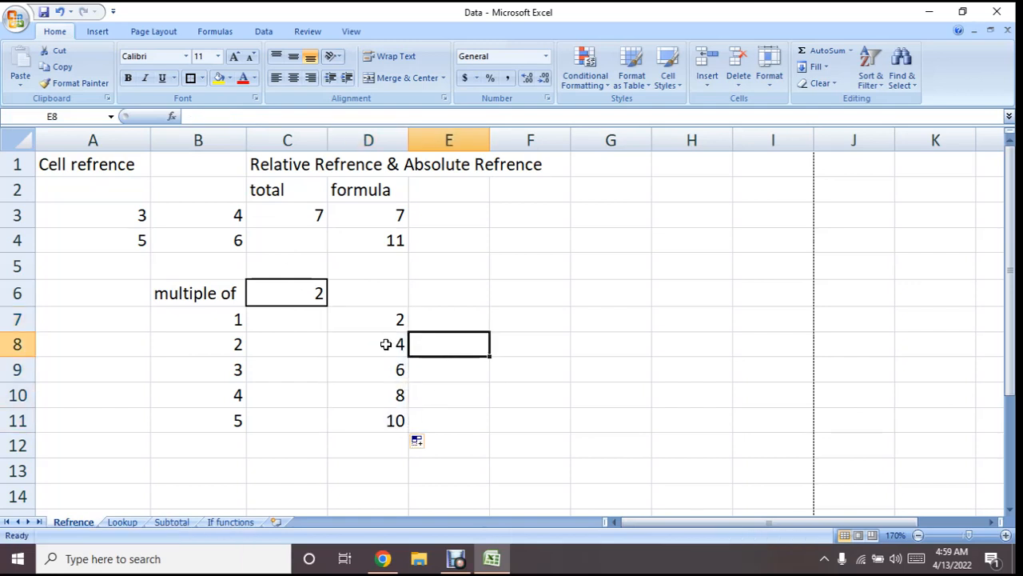
# Examine the formulas in D7, D8 and D9 and the cells each one refers to, ending on D7
pyautogui.click(353, 323)
pyautogui.click(284, 117)
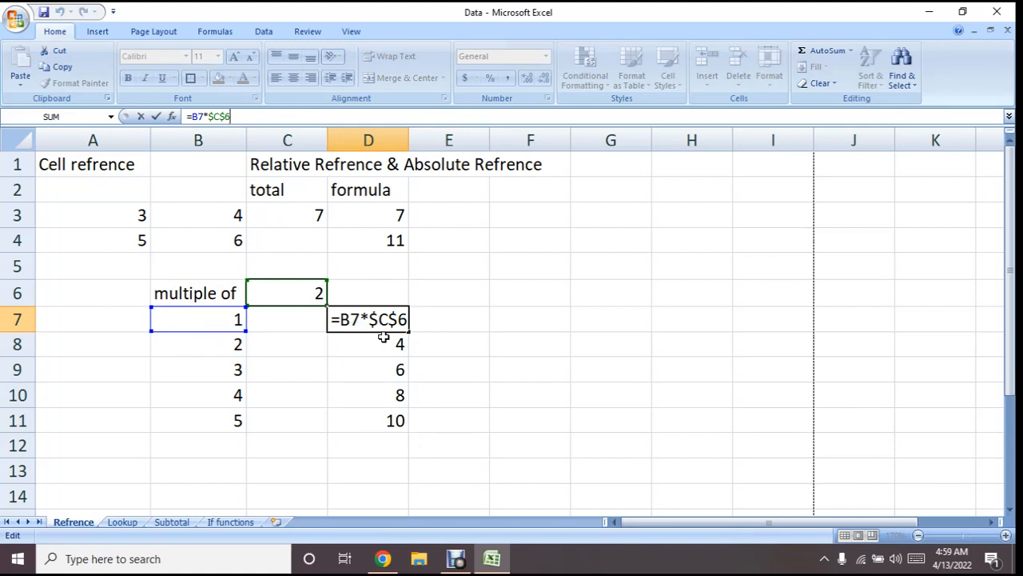
pyautogui.click(383, 348)
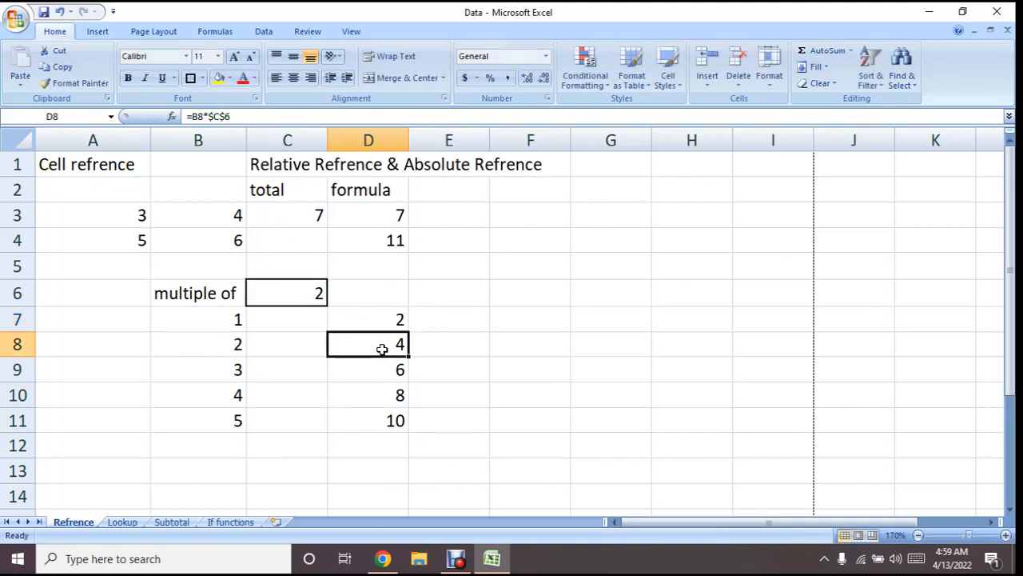
pyautogui.click(253, 117)
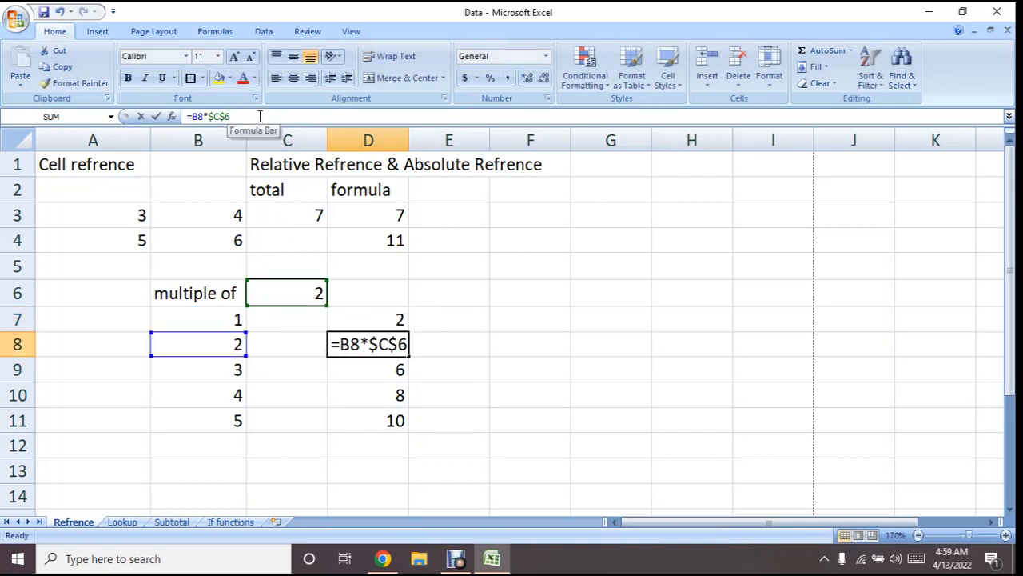
pyautogui.click(375, 377)
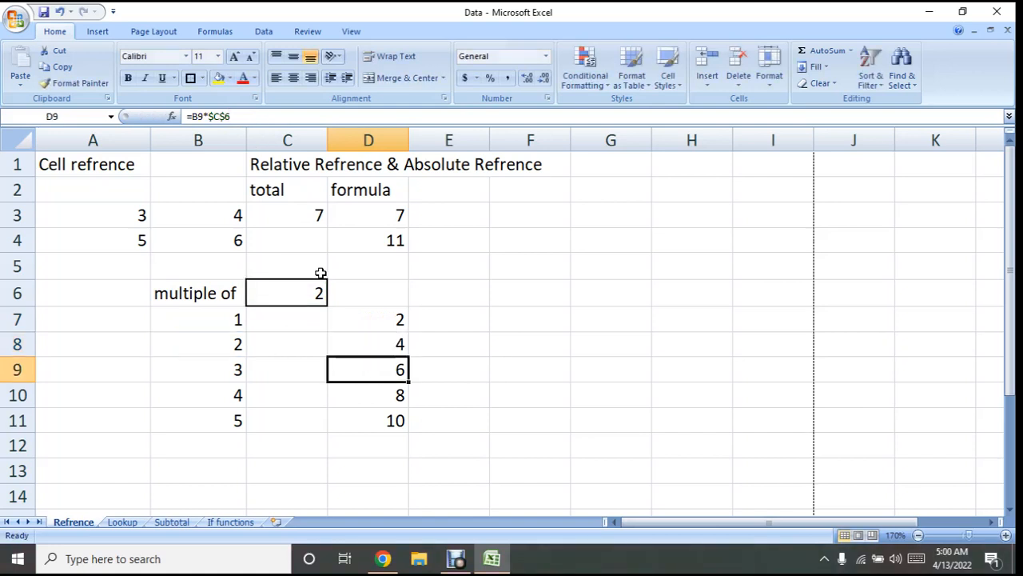
pyautogui.click(286, 118)
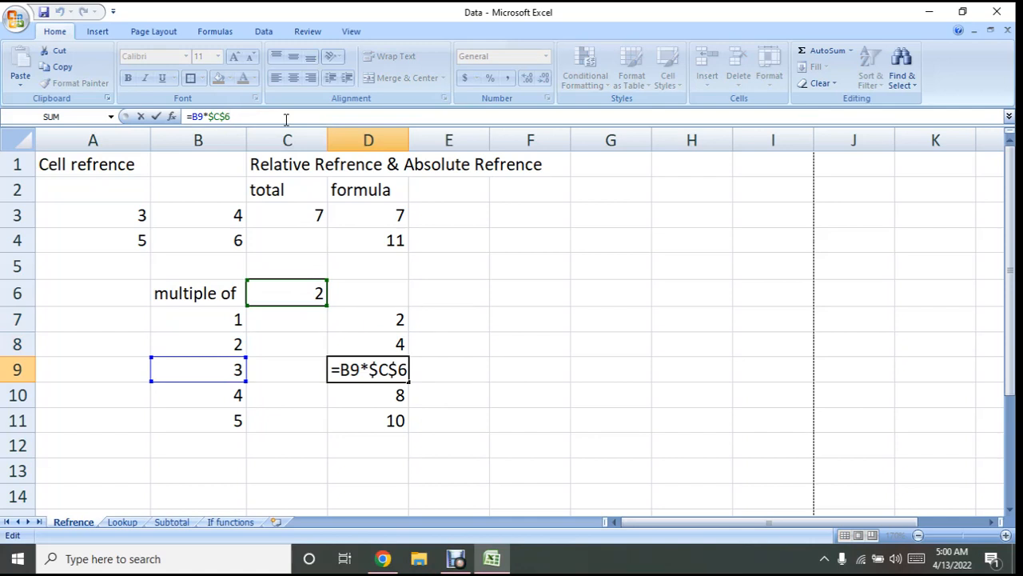
pyautogui.click(356, 320)
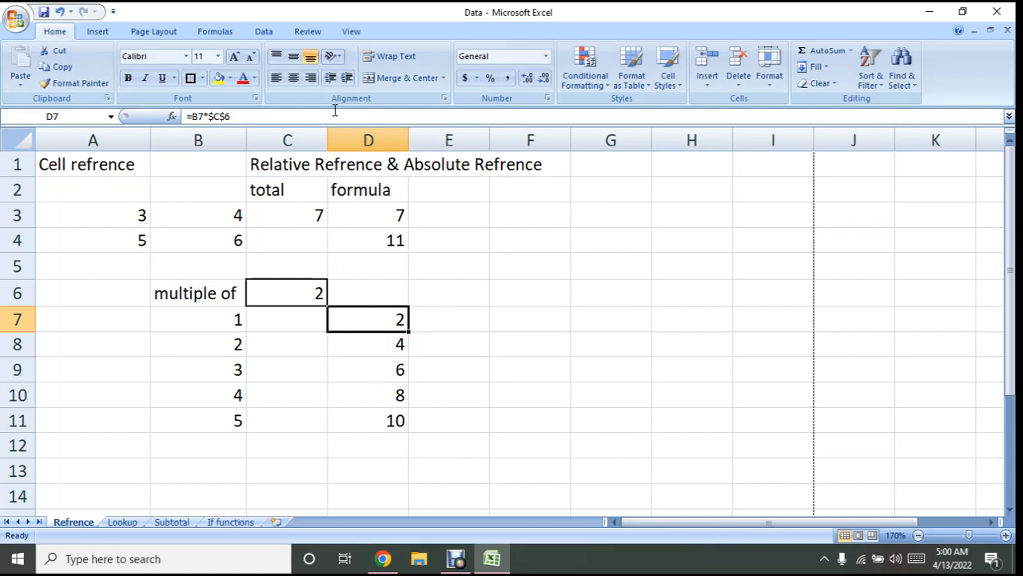
# Enter a test x in cell D1, where the title from C1 spills over, and clear it again
pyautogui.click(369, 169)
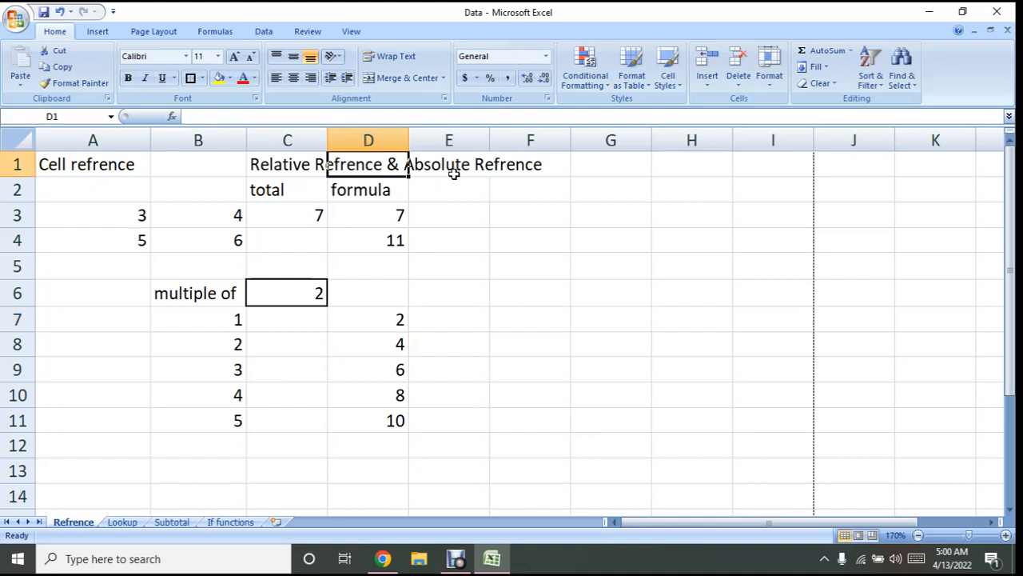
pyautogui.click(285, 167)
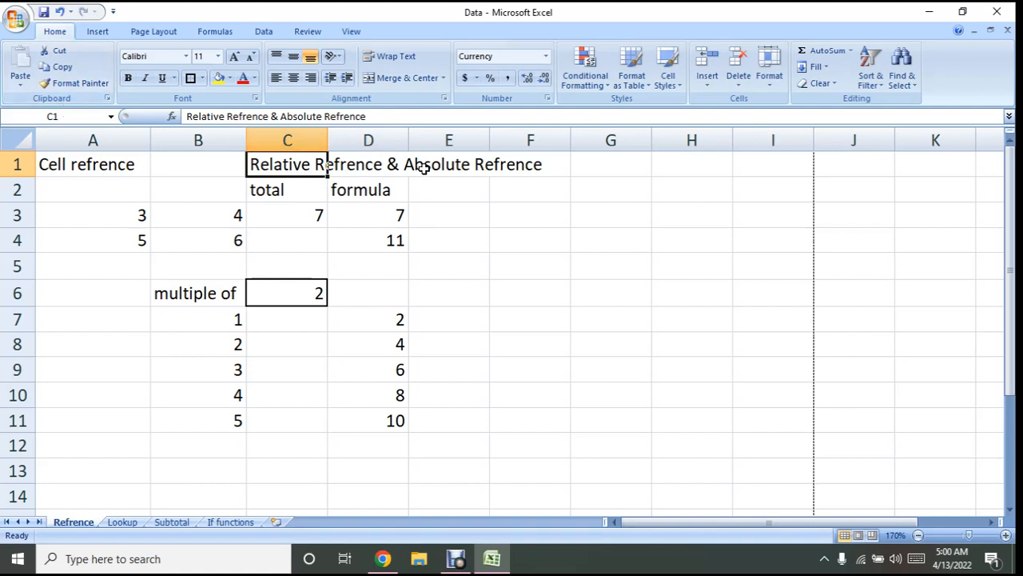
pyautogui.click(374, 166)
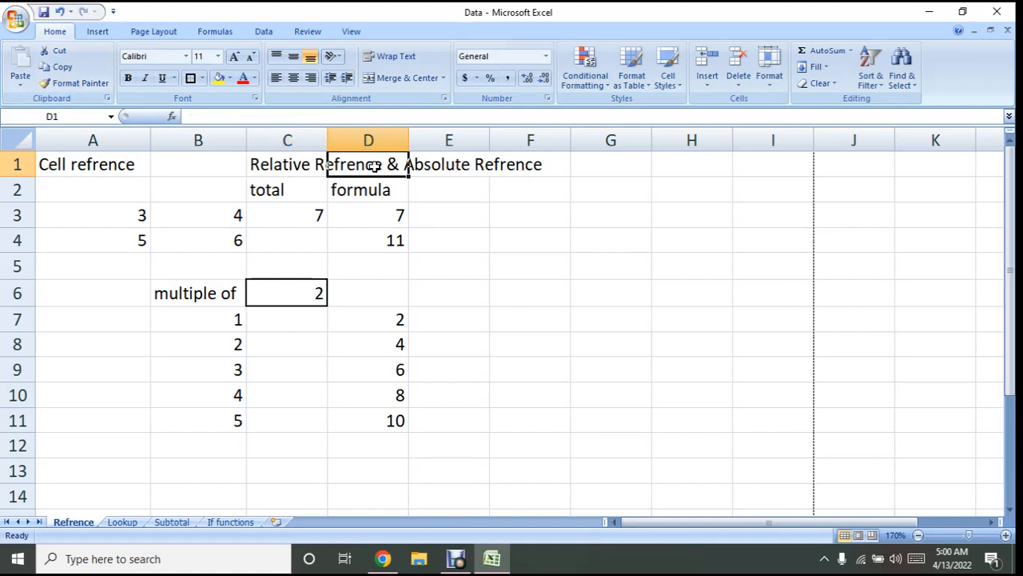
pyautogui.write('x')
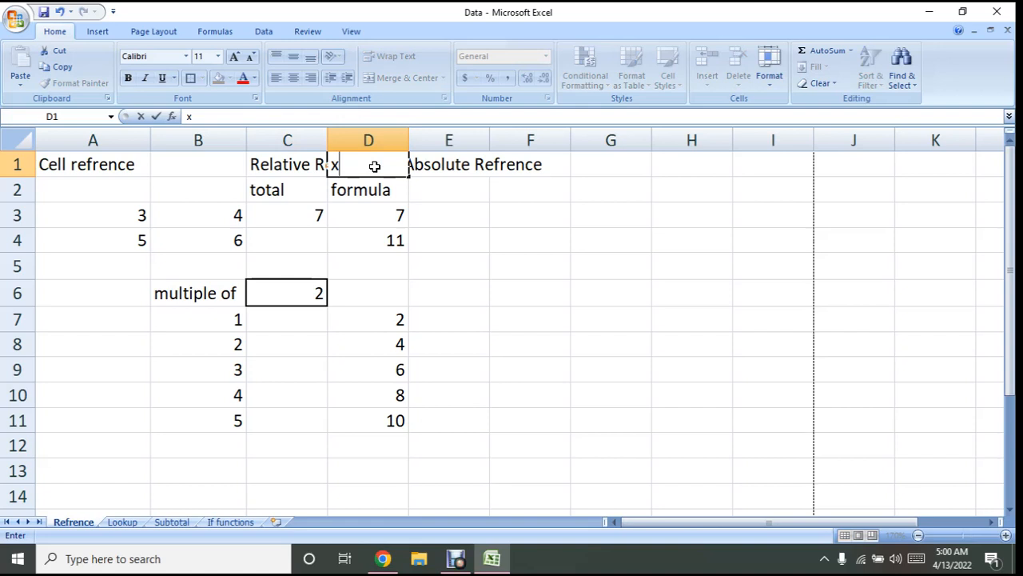
pyautogui.click(464, 190)
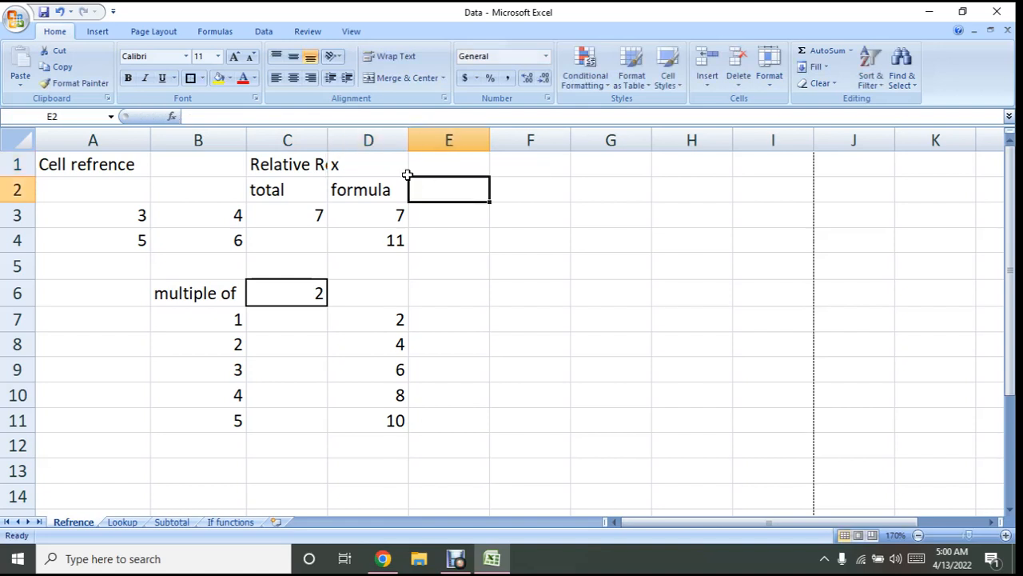
pyautogui.click(357, 165)
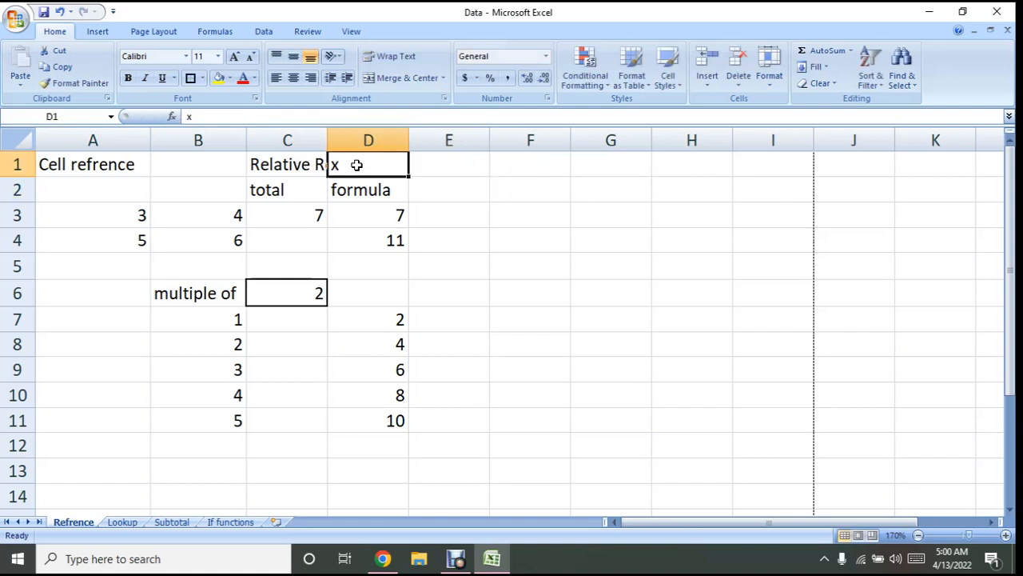
pyautogui.press('Delete')
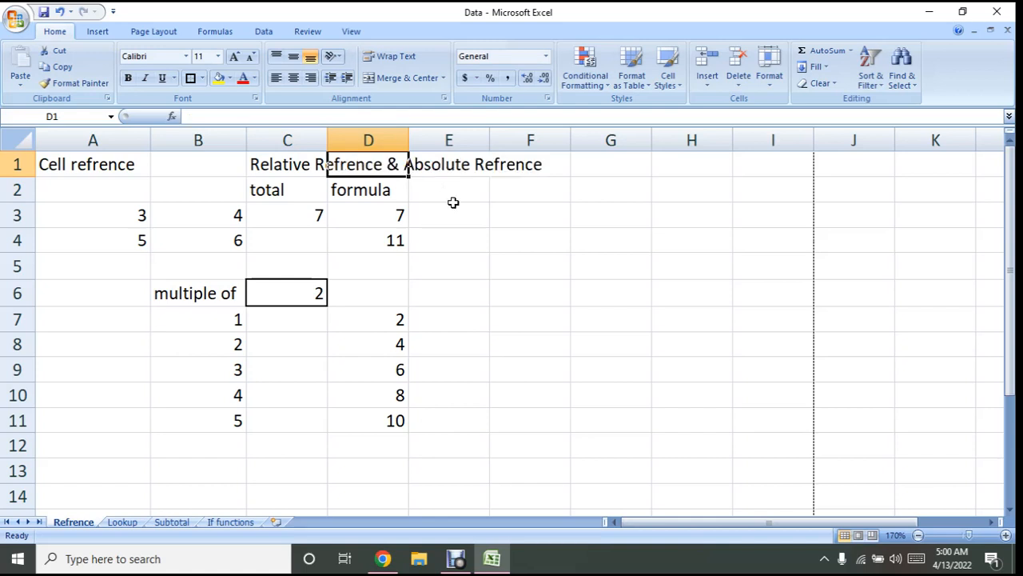
# Merge and center the "Relative Refrence & Absolute Refrence" title across cells C1 to F1
pyautogui.moveTo(283, 164); pyautogui.dragTo(500, 165)
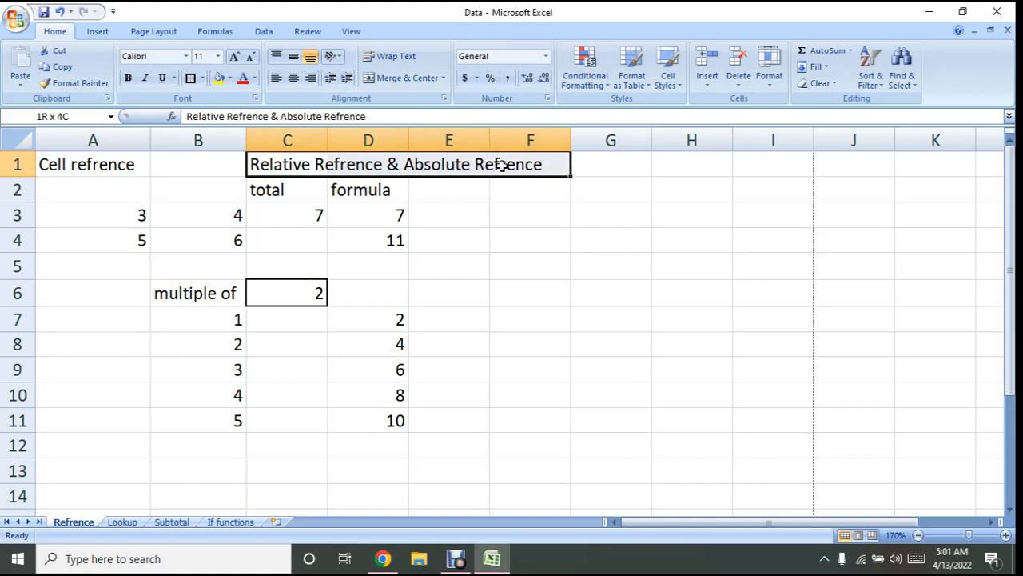
pyautogui.moveTo(500, 165); pyautogui.dragTo(500, 164)
pyautogui.click(410, 79)
pyautogui.click(495, 237)
pyautogui.click(412, 164)
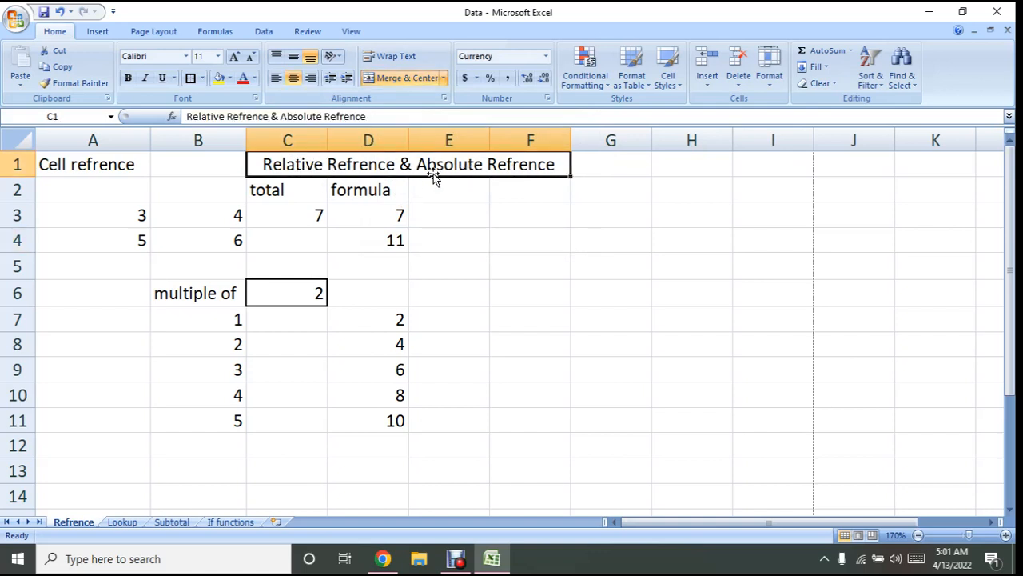
pyautogui.click(468, 193)
pyautogui.click(461, 165)
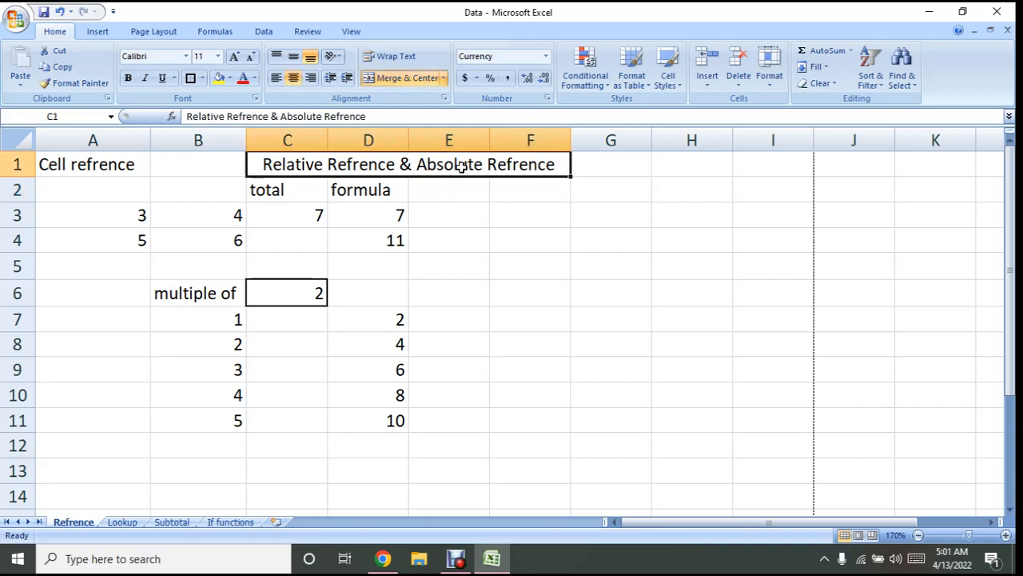